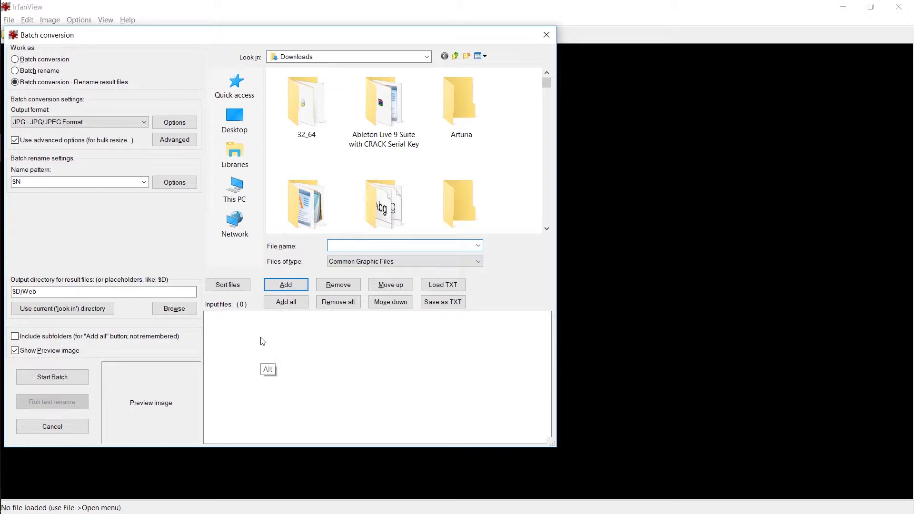
- Leave the JPG batch conversion setup in IrfanView and switch to File Explorer
{"action": "key", "text": "alt+Tab"}
- Rename the Web folder in Photography > Yerah at1 IKEA > Edit to 'Web old'
{"action": "left_click", "coordinate": [208, 122]}
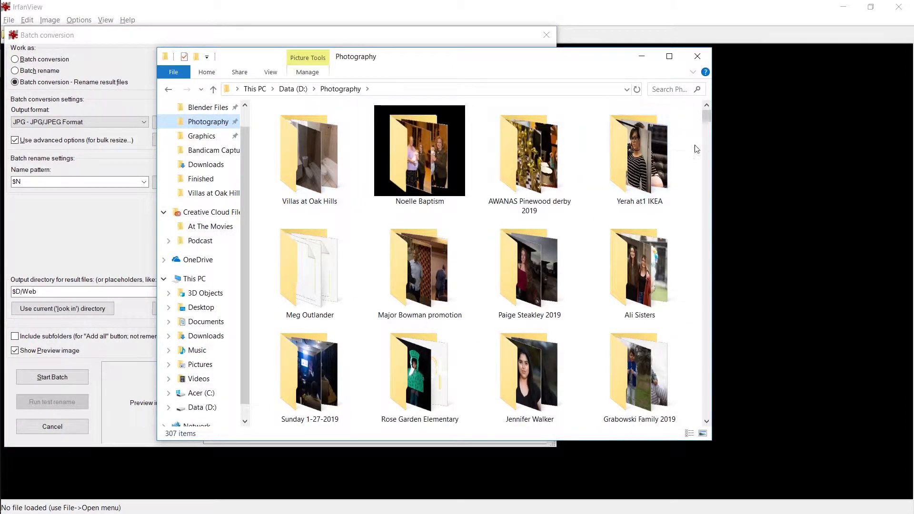
{"action": "left_click", "coordinate": [646, 153]}
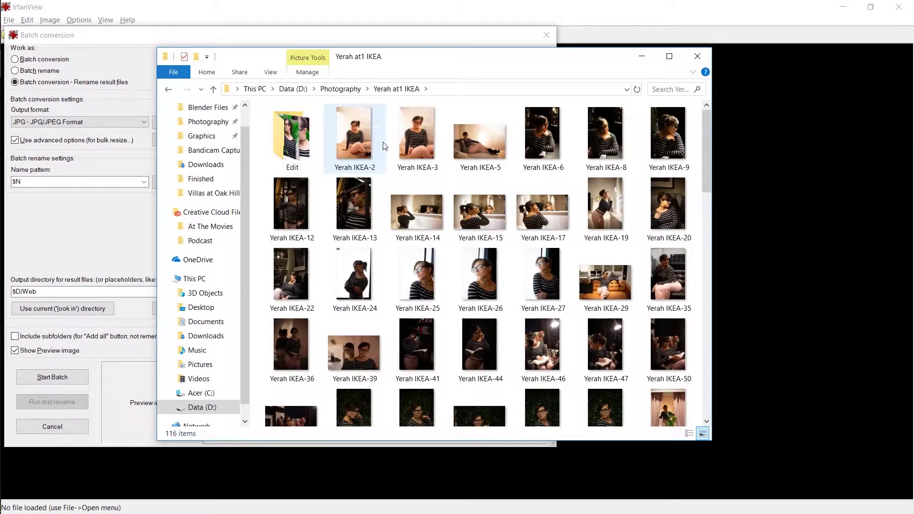
{"action": "double_click", "coordinate": [293, 143]}
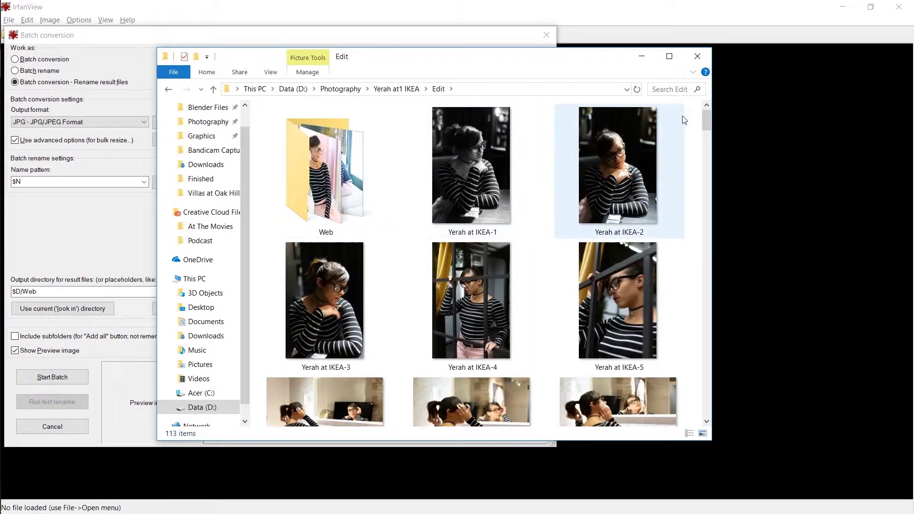
{"action": "left_click", "coordinate": [341, 201]}
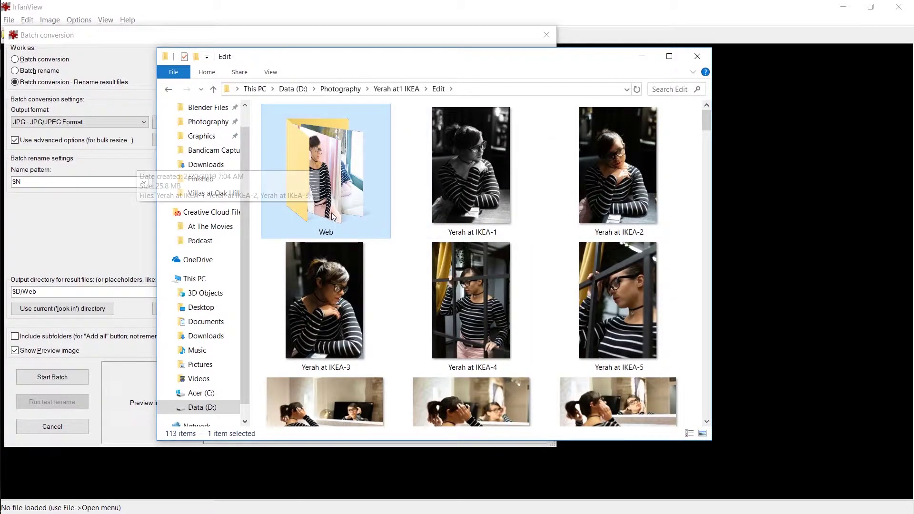
{"action": "mouse_move", "coordinate": [326, 171]}
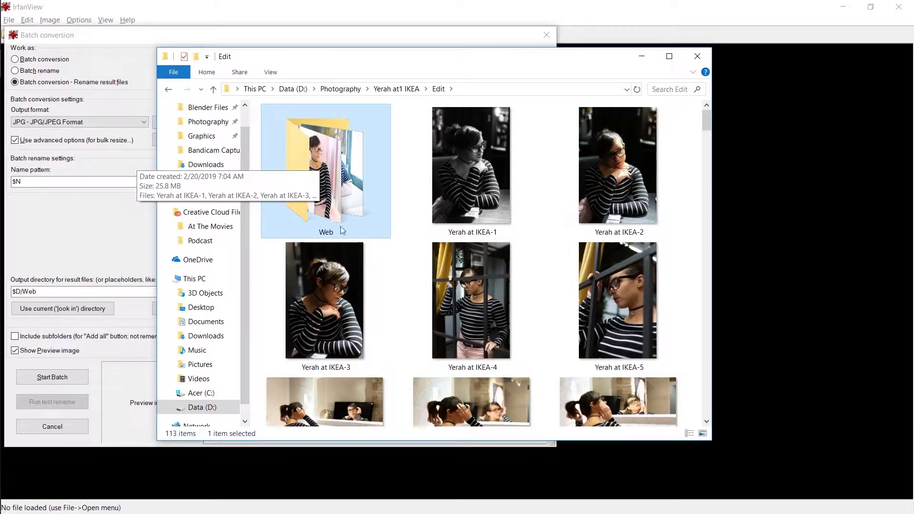
{"action": "left_click", "coordinate": [329, 232]}
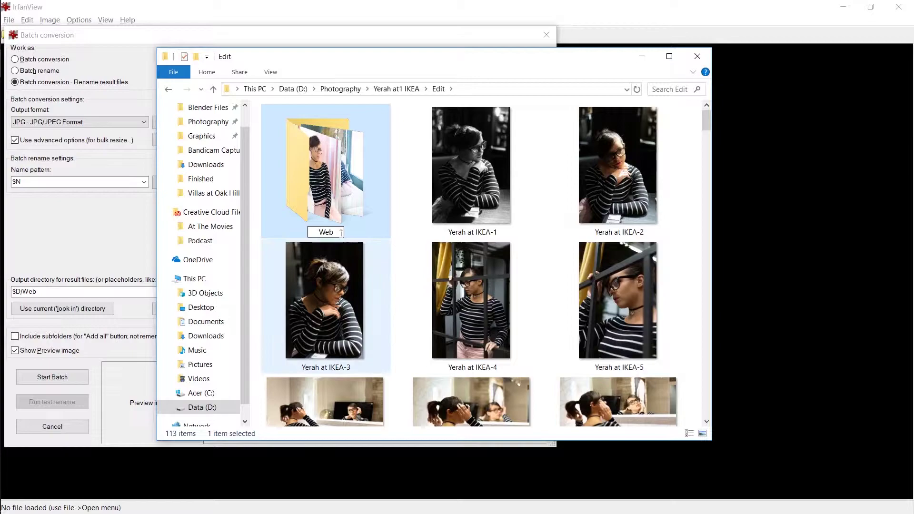
{"action": "type", "text": " old"}
{"action": "left_click", "coordinate": [471, 172]}
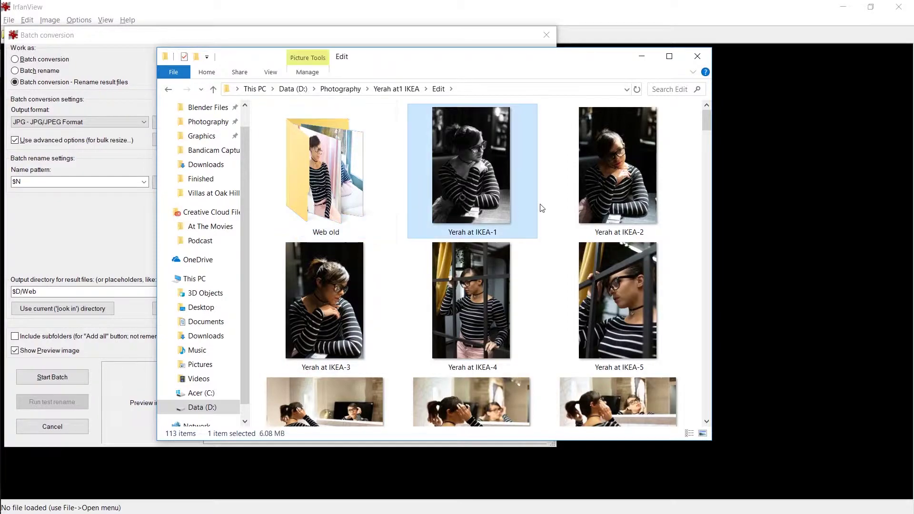
{"action": "left_click_drag", "start_coordinate": [706, 122], "coordinate": [706, 408]}
- Drag all 112 edited IKEA photos into IrfanView's Input files list
{"action": "left_click", "coordinate": [472, 357], "text": "shift"}
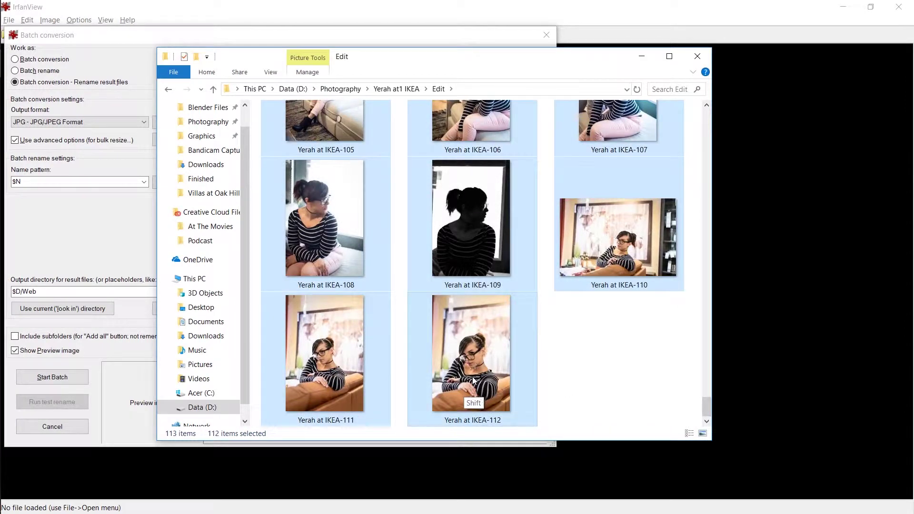
{"action": "mouse_move", "coordinate": [326, 218]}
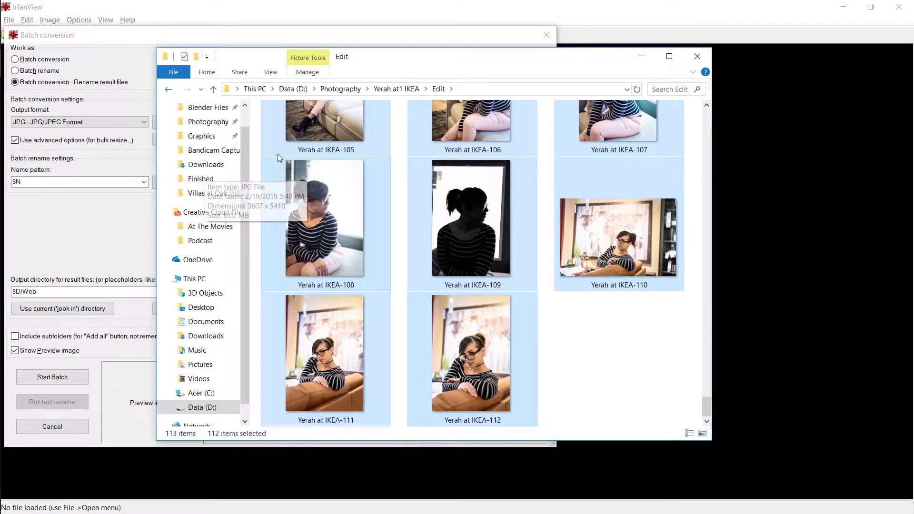
{"action": "left_click_drag", "start_coordinate": [252, 57], "coordinate": [532, 47]}
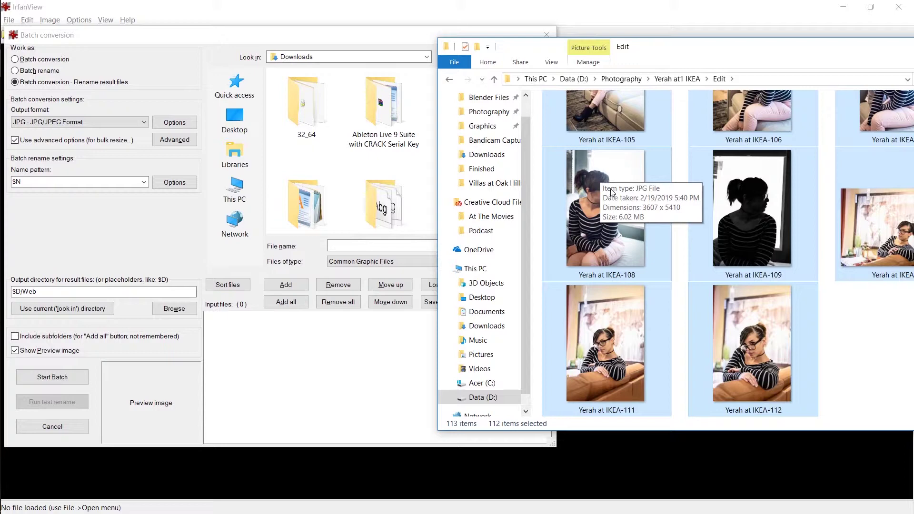
{"action": "left_click_drag", "start_coordinate": [610, 193], "coordinate": [316, 352]}
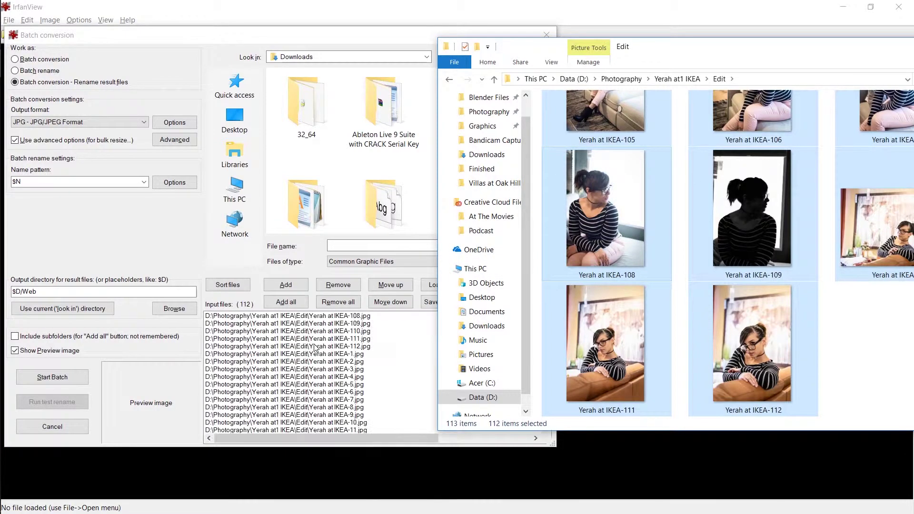
- Centre the batch dialog, browse its file list and reselect JPG - JPG/JPEG Format
{"action": "left_click", "coordinate": [307, 207]}
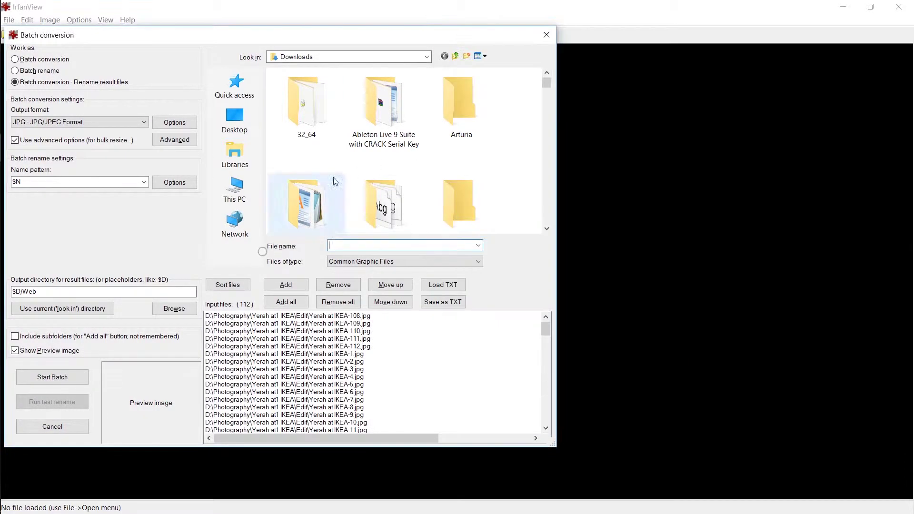
{"action": "double_click", "coordinate": [462, 119]}
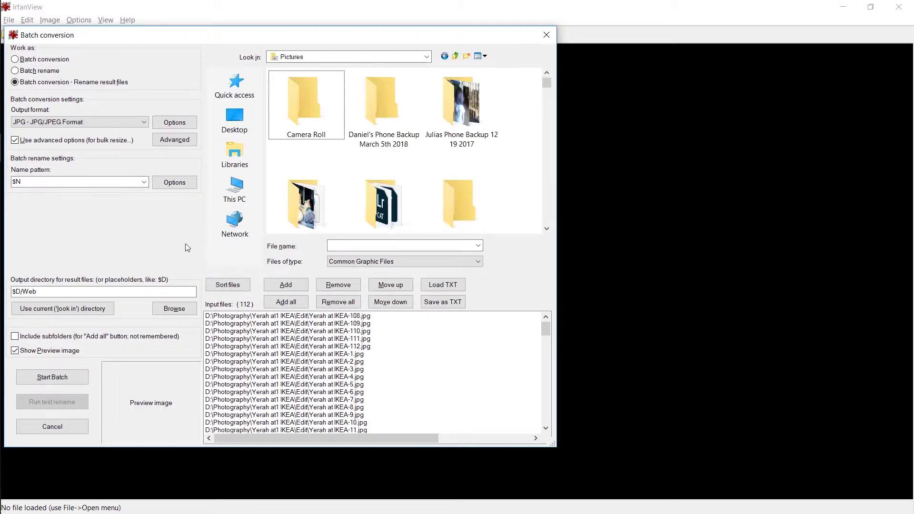
{"action": "left_click_drag", "start_coordinate": [228, 37], "coordinate": [392, 66]}
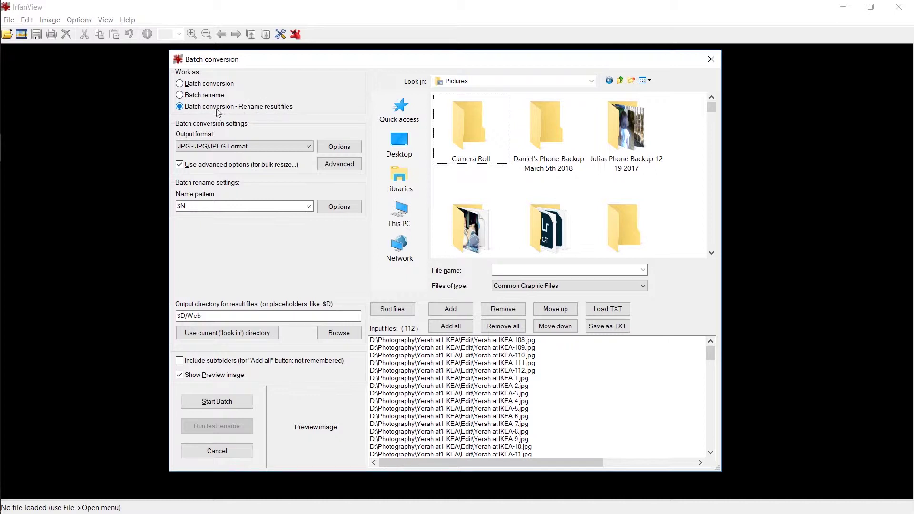
{"action": "left_click", "coordinate": [206, 147]}
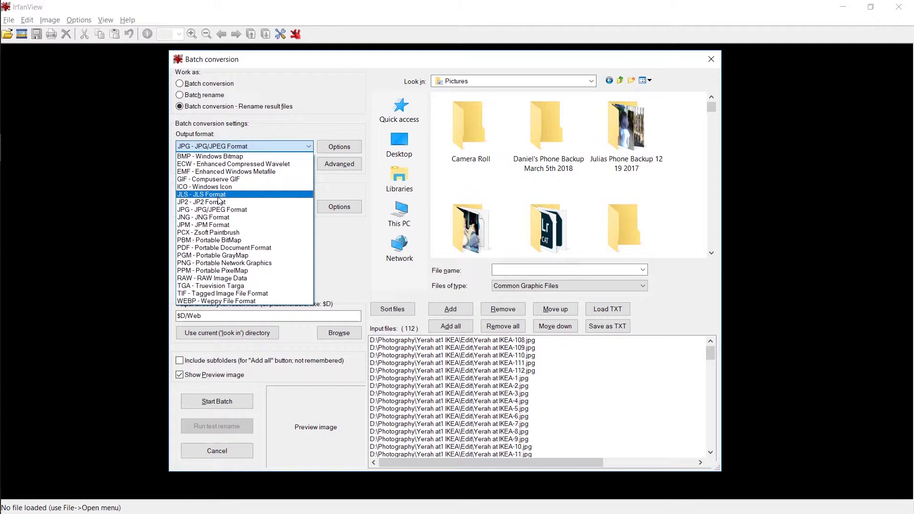
{"action": "left_click", "coordinate": [322, 96]}
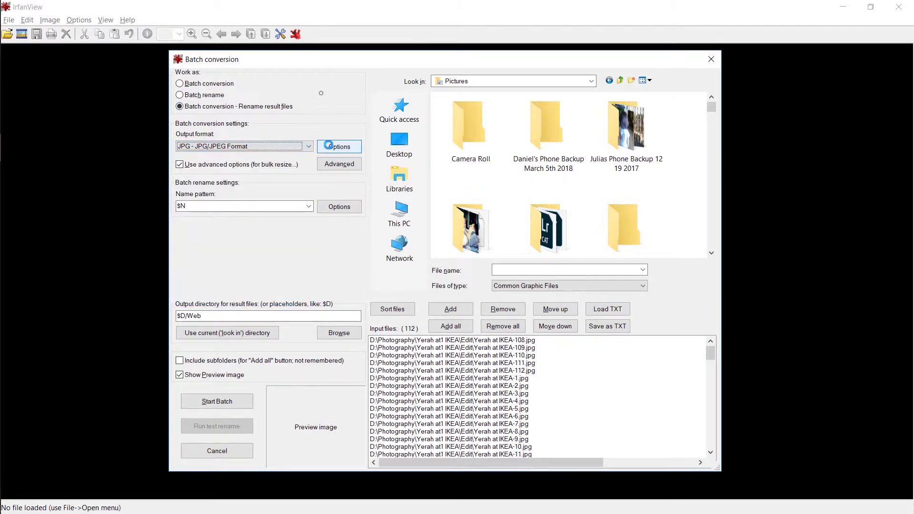
- Lower the JPG save quality from 93 to 90 and confirm it
{"action": "left_click", "coordinate": [337, 146]}
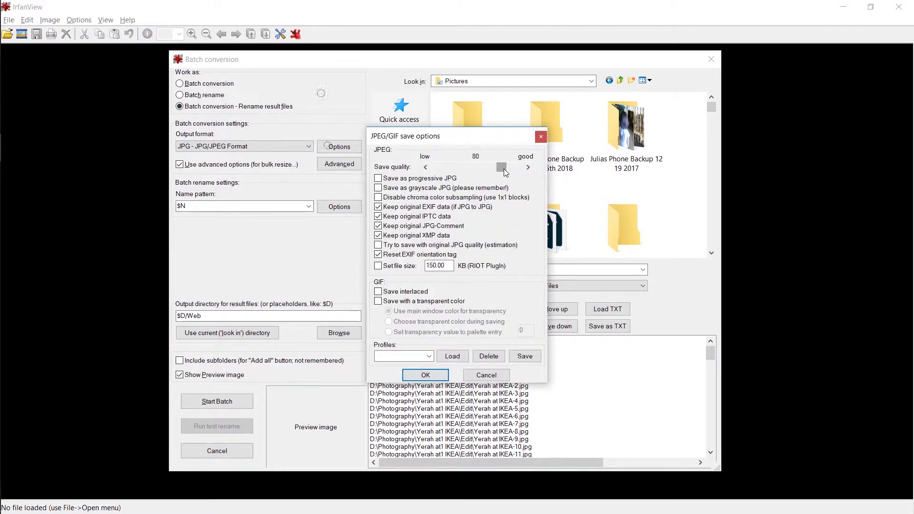
{"action": "left_click_drag", "start_coordinate": [503, 168], "coordinate": [515, 169]}
{"action": "left_click_drag", "start_coordinate": [512, 168], "coordinate": [510, 169]}
{"action": "left_click", "coordinate": [426, 376]}
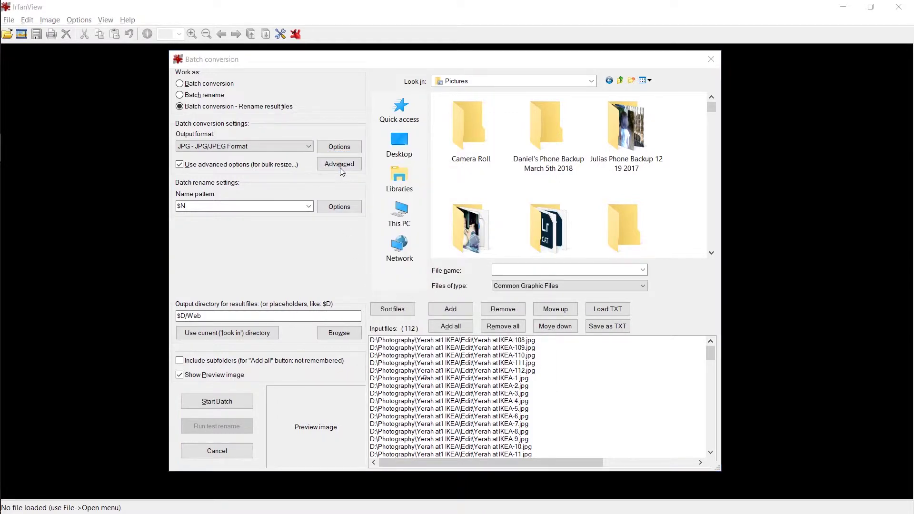
- In Advanced options, resize each image's long side to 2048 pixels
{"action": "left_click", "coordinate": [339, 165]}
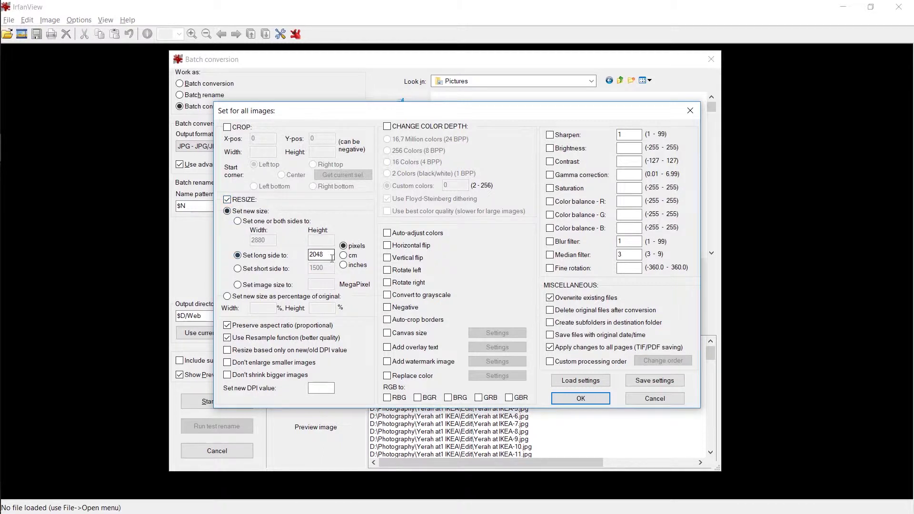
{"action": "left_click", "coordinate": [343, 245]}
{"action": "left_click", "coordinate": [320, 254]}
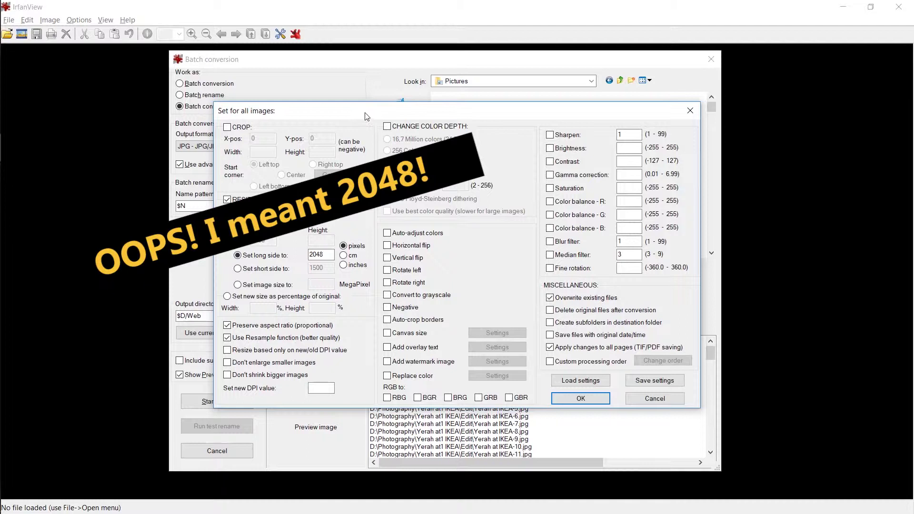
{"action": "left_click_drag", "start_coordinate": [367, 115], "coordinate": [357, 112]}
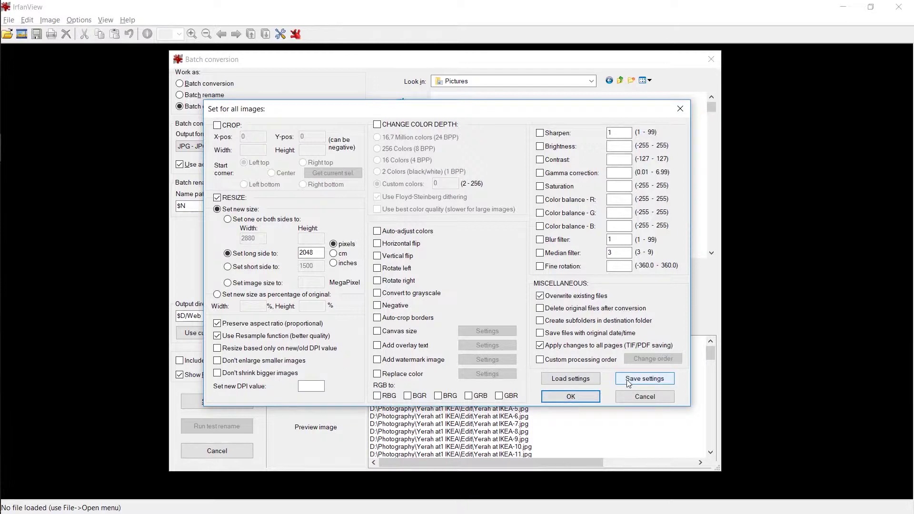
- Save the advanced settings as 'Bath Process - resize rename and…'
{"action": "left_click", "coordinate": [644, 378]}
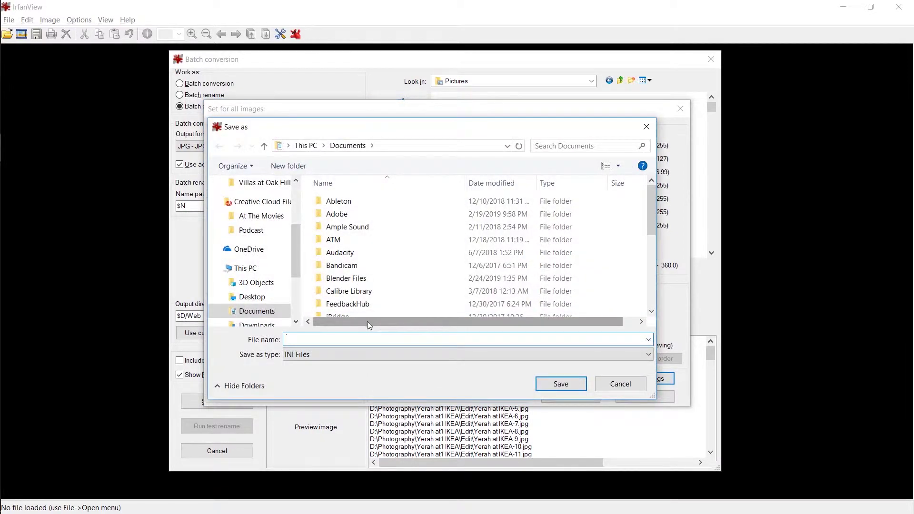
{"action": "type", "text": "Bat"}
{"action": "type", "text": "roce"}
{"action": "type", "text": "name"}
{"action": "key", "text": "BackSpace"}
{"action": "key", "text": "BackSpace"}
{"action": "key", "text": "BackSpace"}
{"action": "type", "text": "name "}
{"action": "type", "text": "and m"}
{"action": "type", "text": "ove"}
{"action": "key", "text": "Return"}
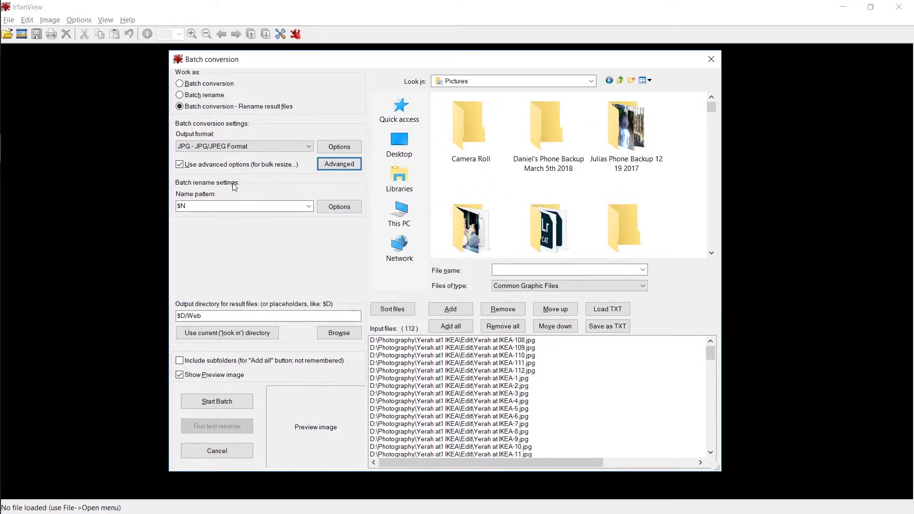
- Keep the $N name pattern and bring up its Batch rename settings
{"action": "left_click", "coordinate": [188, 206]}
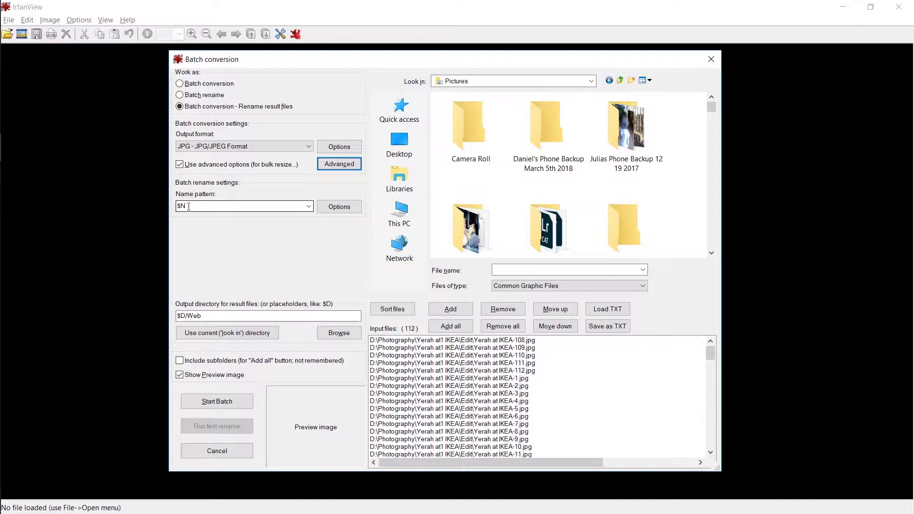
{"action": "left_click", "coordinate": [309, 207]}
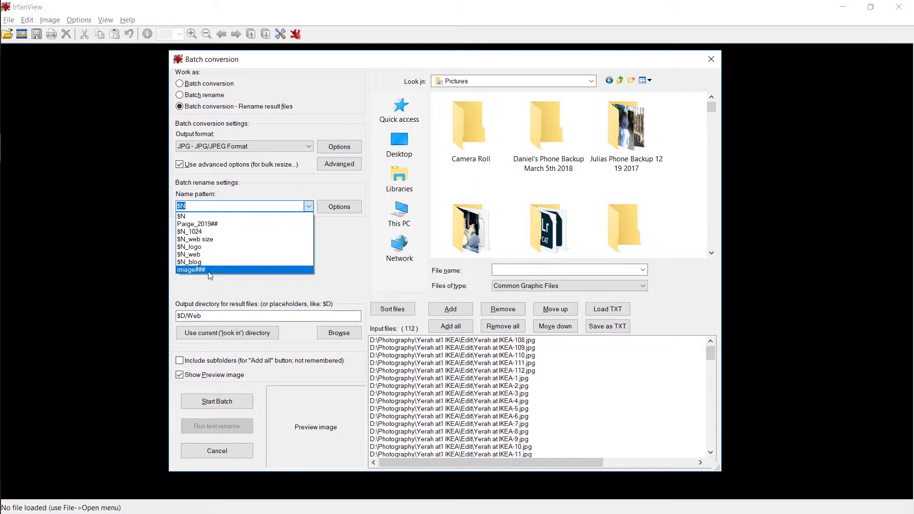
{"action": "left_click", "coordinate": [340, 215]}
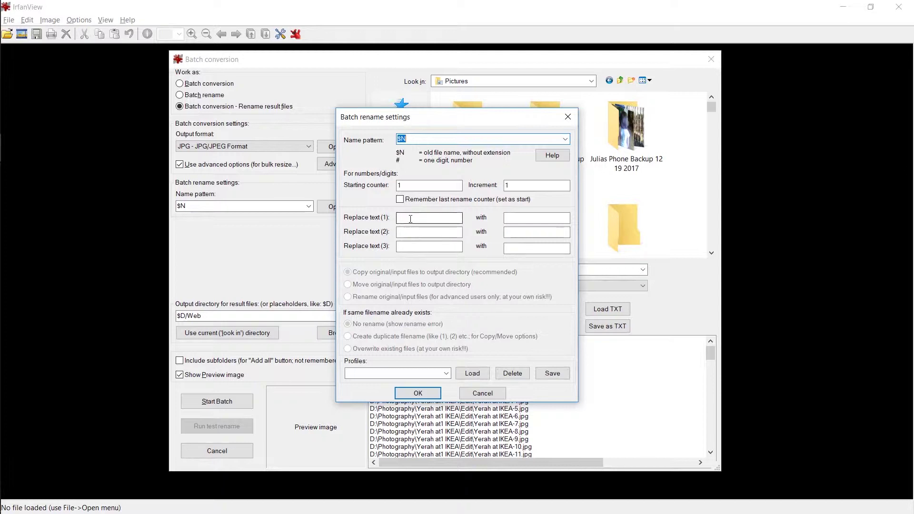
- Close the rename settings unchanged and preview Yerah at IKEA-108 from the input list
{"action": "left_click", "coordinate": [518, 218]}
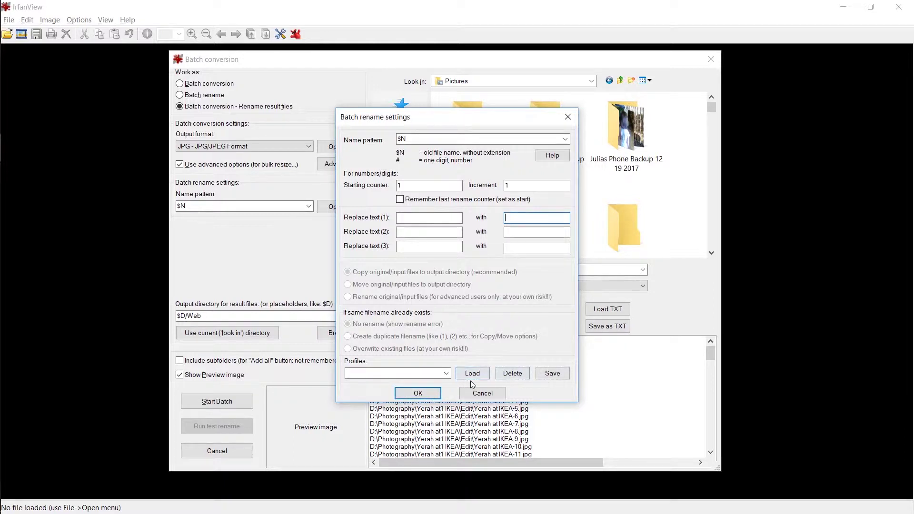
{"action": "left_click", "coordinate": [437, 373]}
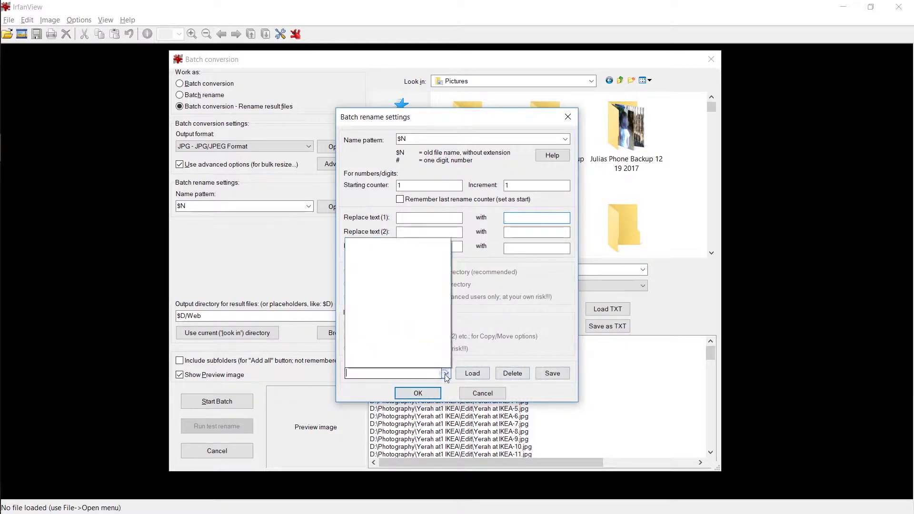
{"action": "left_click", "coordinate": [476, 336]}
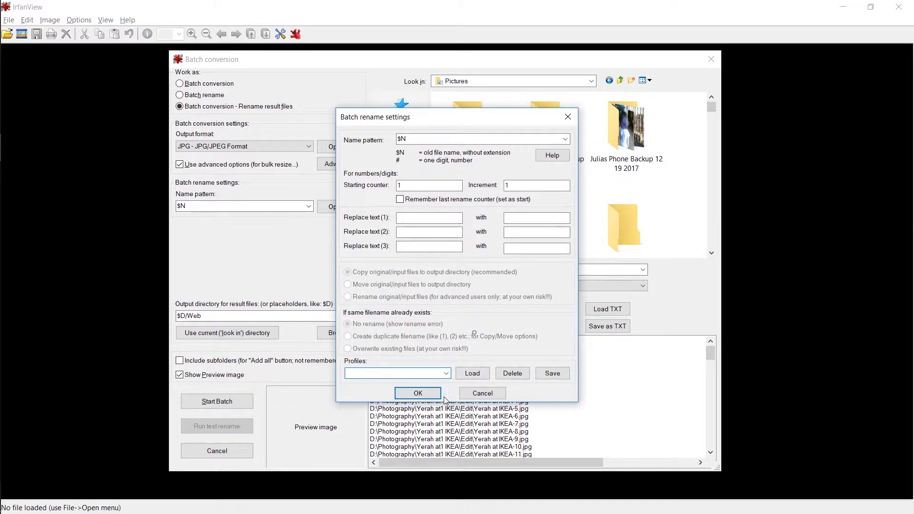
{"action": "left_click", "coordinate": [419, 394]}
{"action": "left_click", "coordinate": [332, 206]}
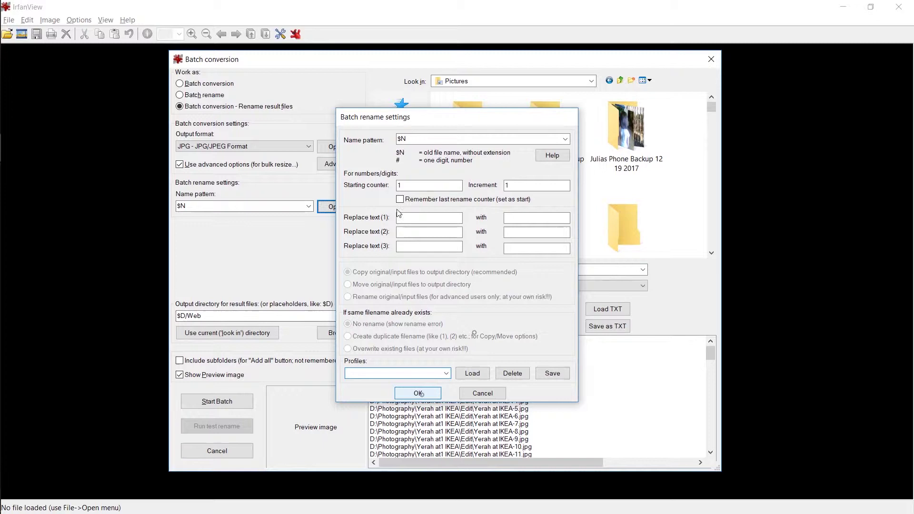
{"action": "left_click", "coordinate": [418, 394]}
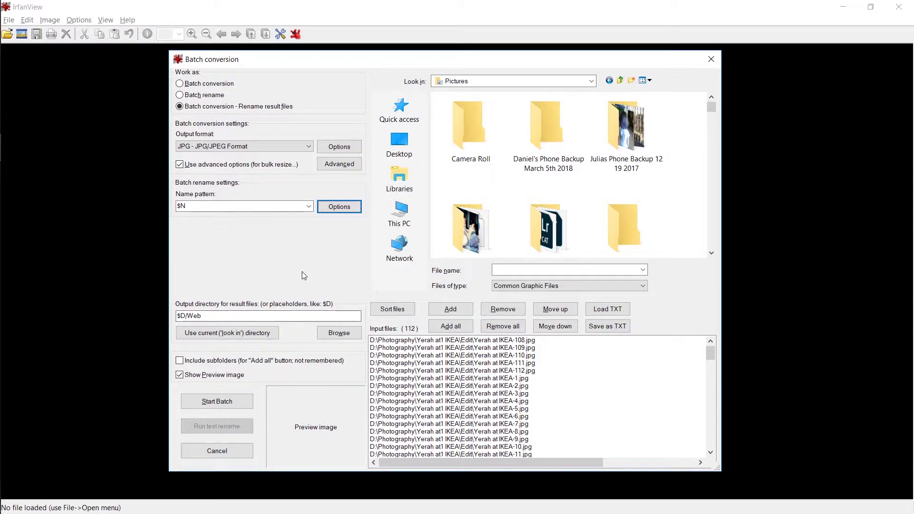
{"action": "left_click", "coordinate": [399, 348]}
{"action": "left_click", "coordinate": [392, 342]}
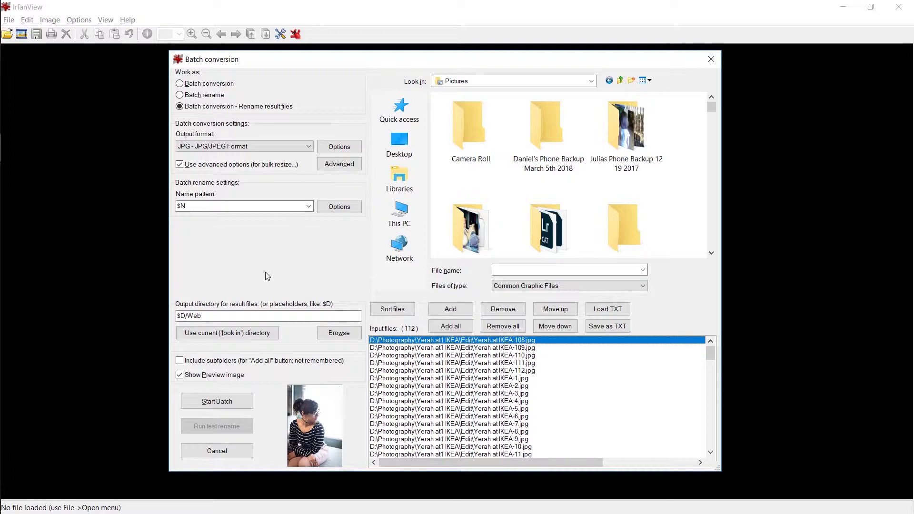
- Start the batch on all 112 photos, finishing with 0 errors and warnings
{"action": "left_click", "coordinate": [239, 399]}
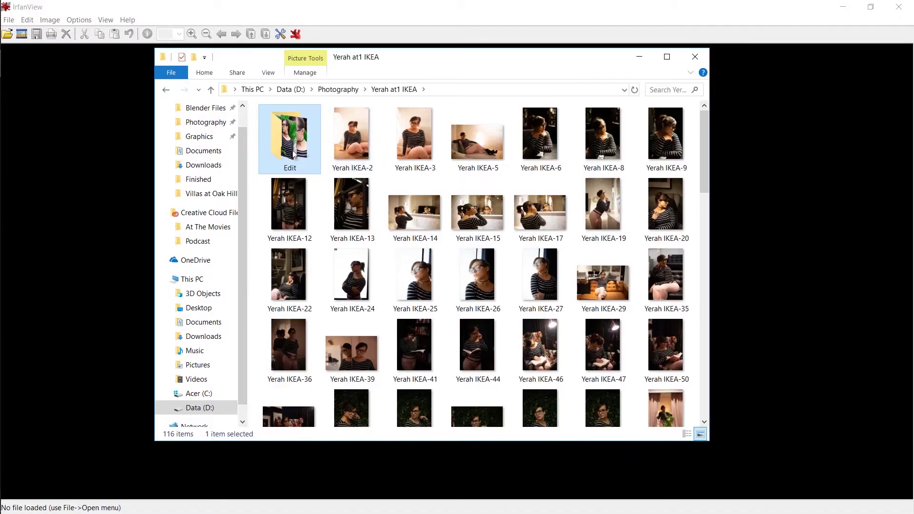
- Open Edit > Web and confirm Yerah at IKEA-1 measures 1365 × 2048 pixels
{"action": "double_click", "coordinate": [294, 154]}
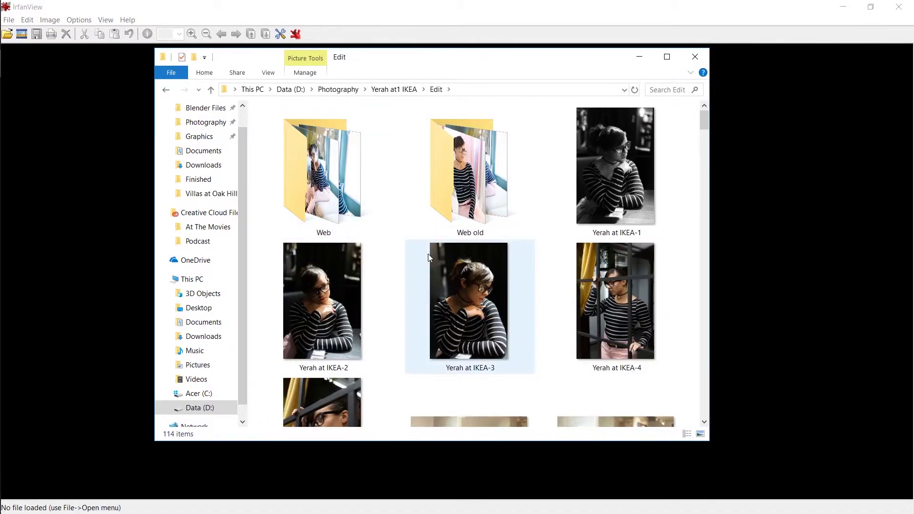
{"action": "mouse_move", "coordinate": [705, 120]}
{"action": "left_mouse_down"}
{"action": "mouse_move", "coordinate": [705, 224]}
{"action": "mouse_move", "coordinate": [705, 112]}
{"action": "left_mouse_up"}
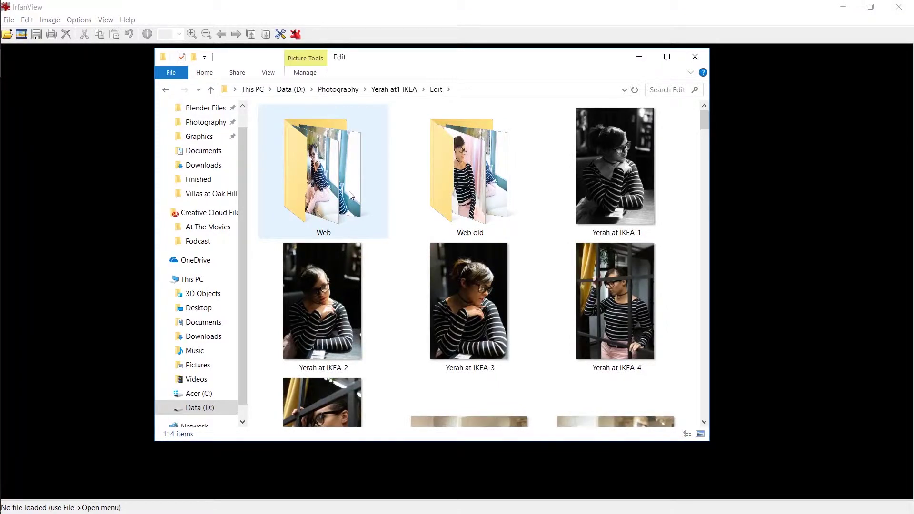
{"action": "double_click", "coordinate": [350, 192]}
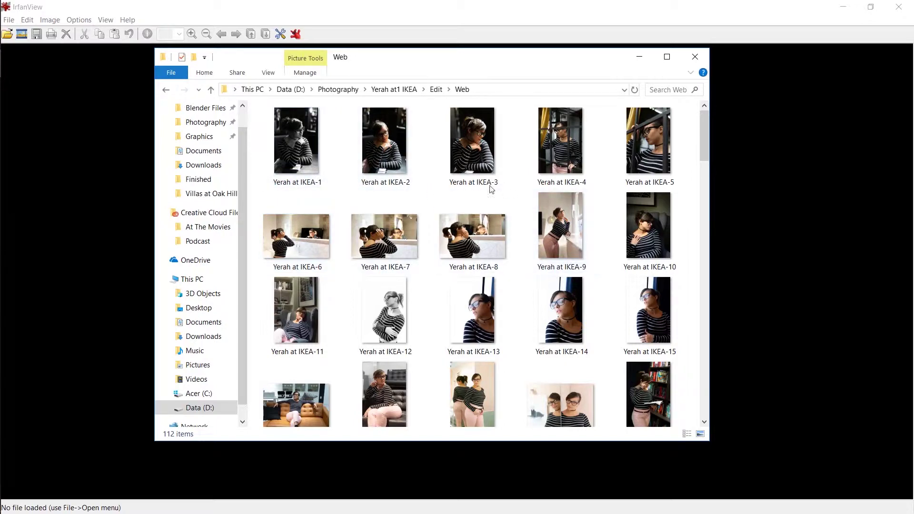
{"action": "mouse_move", "coordinate": [297, 146]}
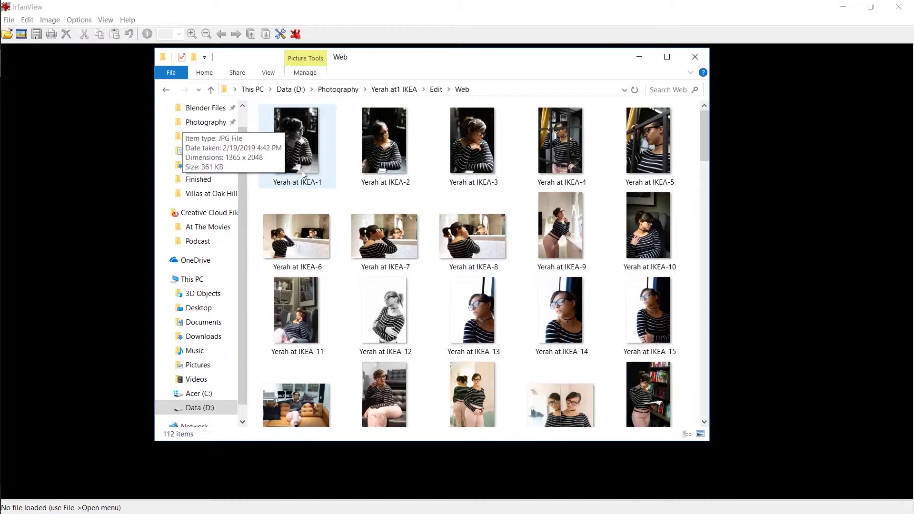
{"action": "left_click", "coordinate": [302, 172]}
{"action": "key", "text": "alt+Return"}
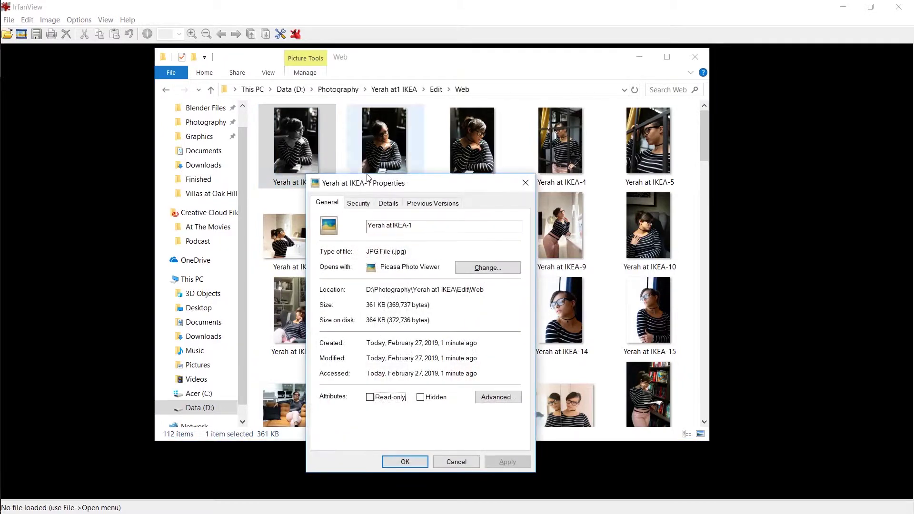
{"action": "left_click", "coordinate": [388, 204]}
{"action": "left_click_drag", "start_coordinate": [518, 259], "coordinate": [516, 289]}
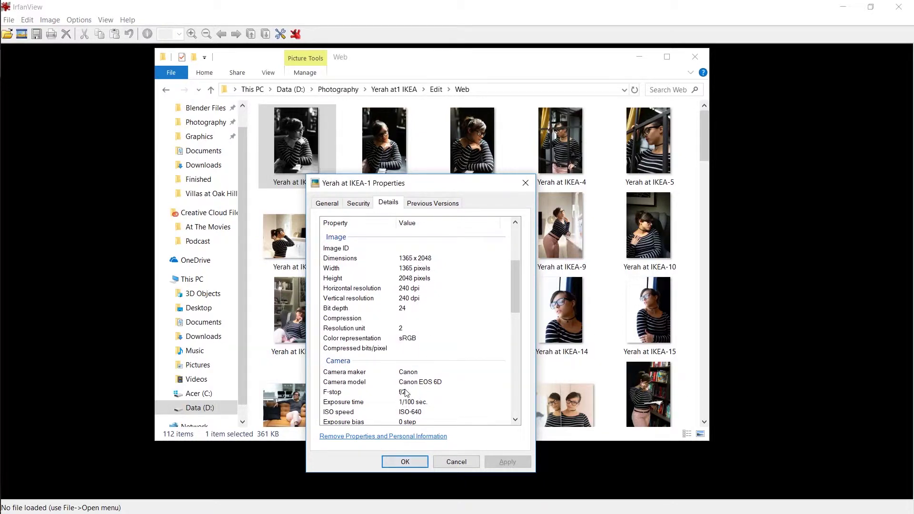
{"action": "left_click_drag", "start_coordinate": [516, 293], "coordinate": [516, 314]}
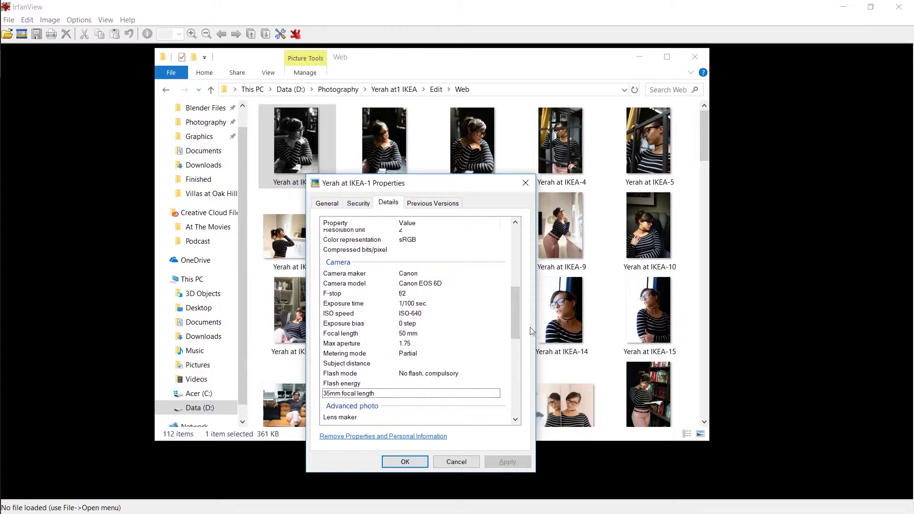
{"action": "left_click_drag", "start_coordinate": [516, 307], "coordinate": [516, 408]}
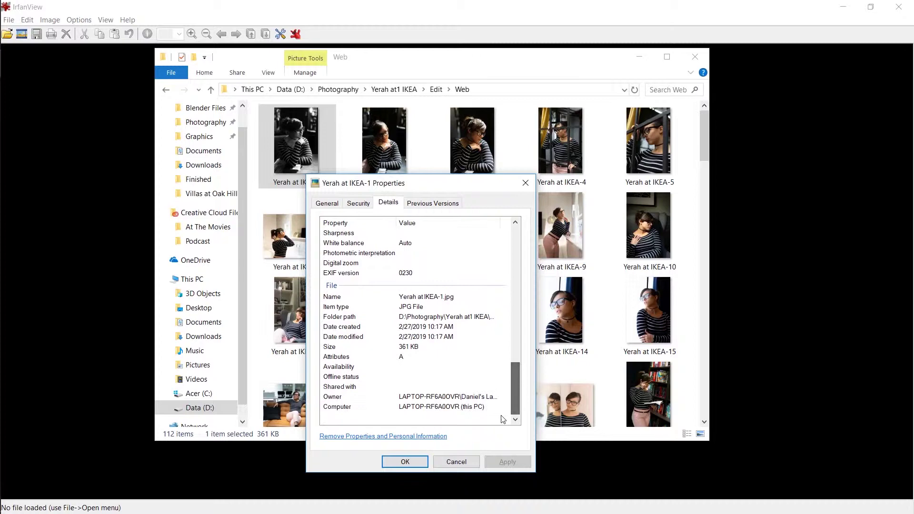
{"action": "left_click", "coordinate": [405, 461]}
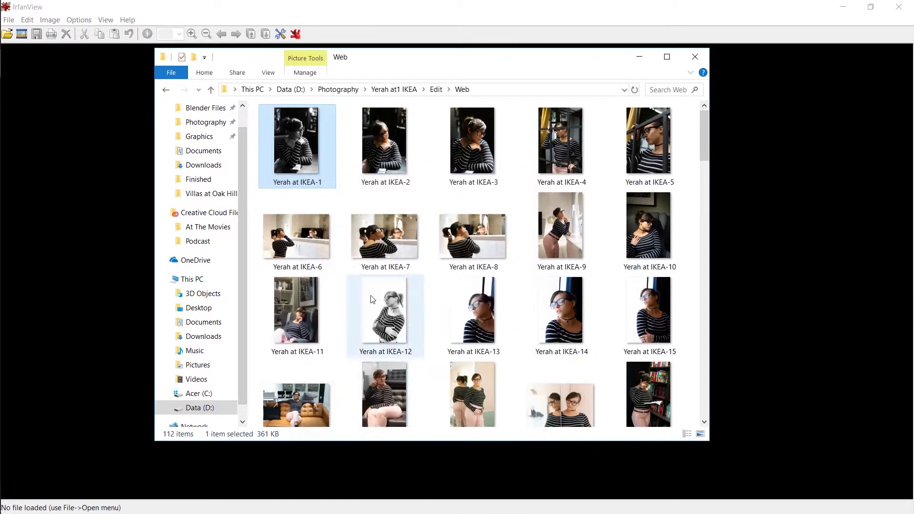
{"action": "left_click", "coordinate": [373, 26]}
- Bring Yerah at IKEA-2.jpg into Photoshop from the Web folder and zoom to 42.8%
{"action": "key", "text": "alt+Tab"}
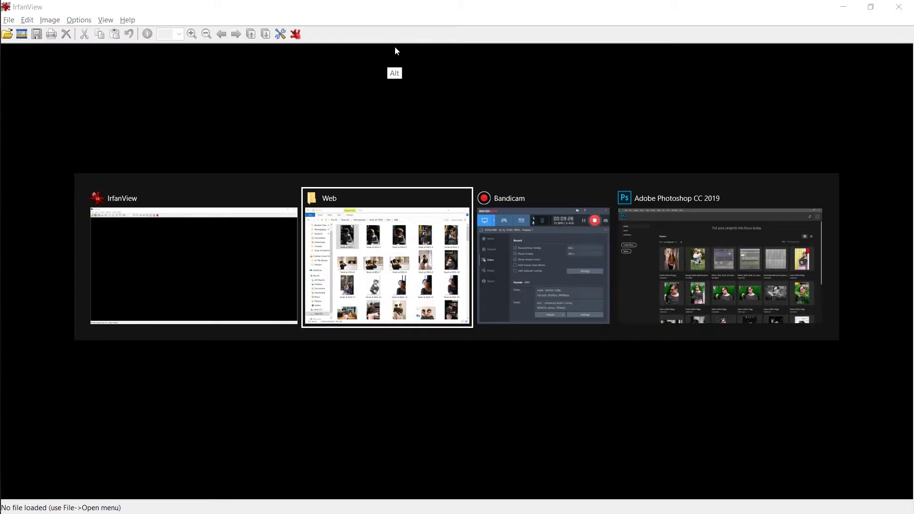
{"action": "key", "text": "Tab"}
{"action": "key", "text": "Tab"}
{"action": "key", "text": "alt+Tab"}
{"action": "key", "text": "Tab"}
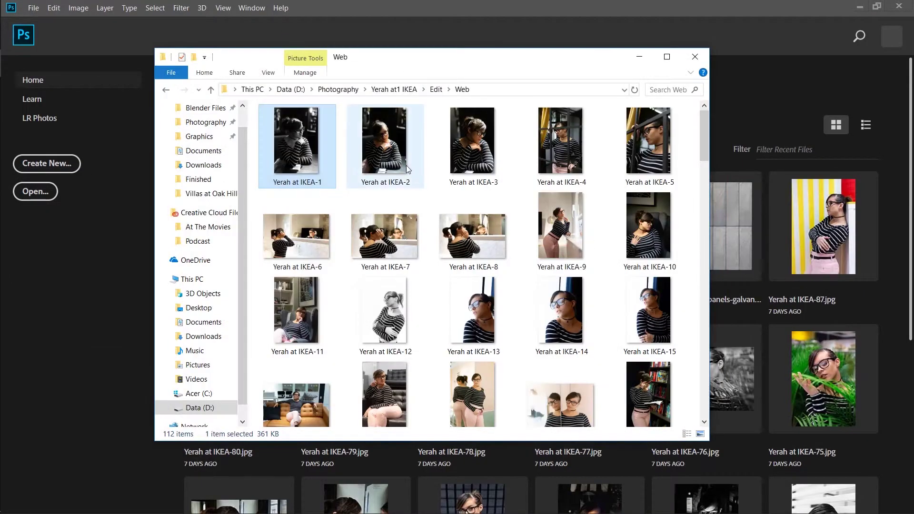
{"action": "key", "text": "alt+Tab"}
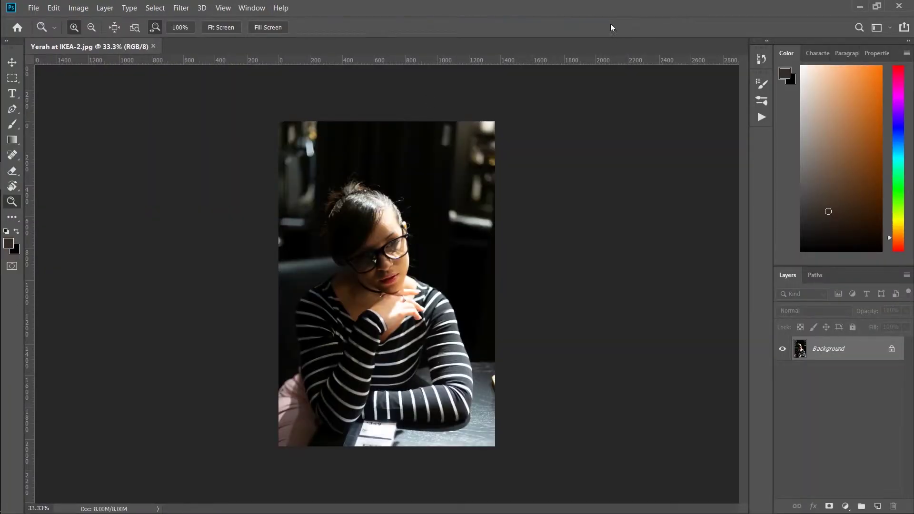
{"action": "left_click", "coordinate": [416, 258]}
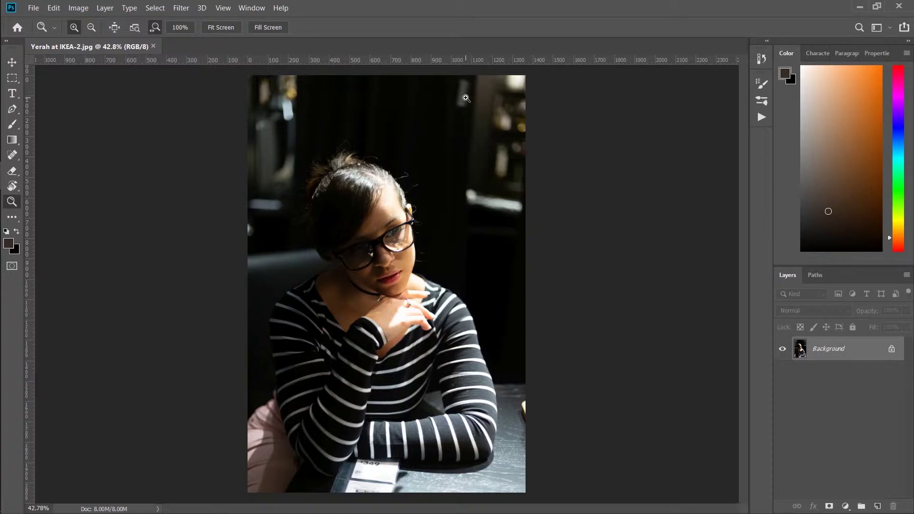
- Draw a no-fill rectangle with a white 4 px stroke in the photo's top-right corner
{"action": "left_click", "coordinate": [12, 140]}
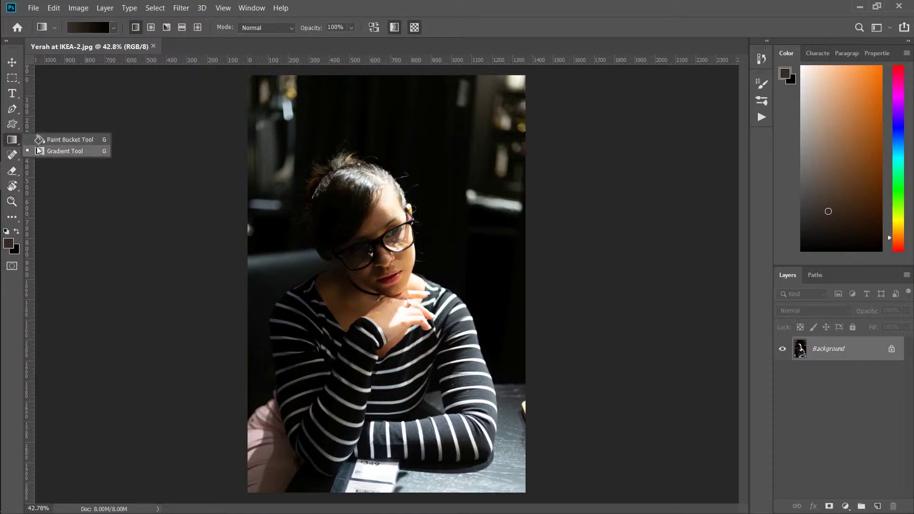
{"action": "left_click", "coordinate": [13, 125]}
{"action": "left_click", "coordinate": [134, 27]}
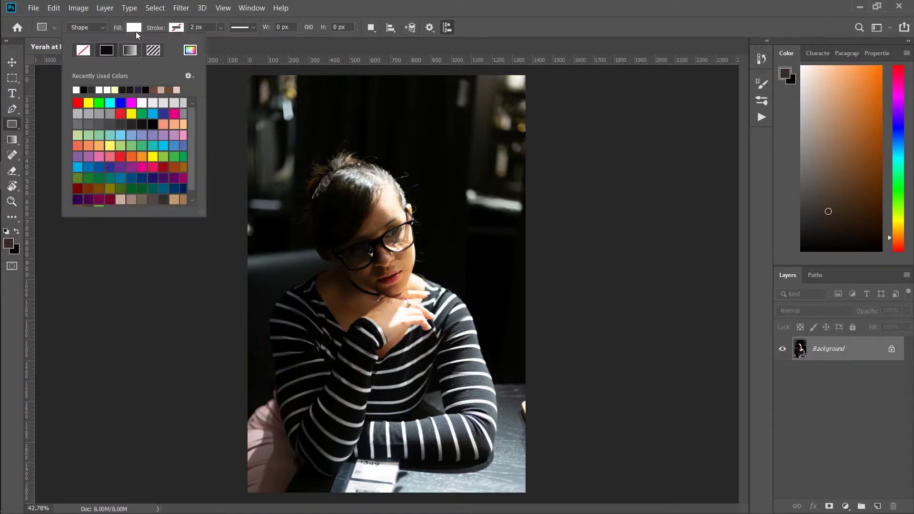
{"action": "left_click", "coordinate": [84, 50]}
{"action": "left_click", "coordinate": [177, 28]}
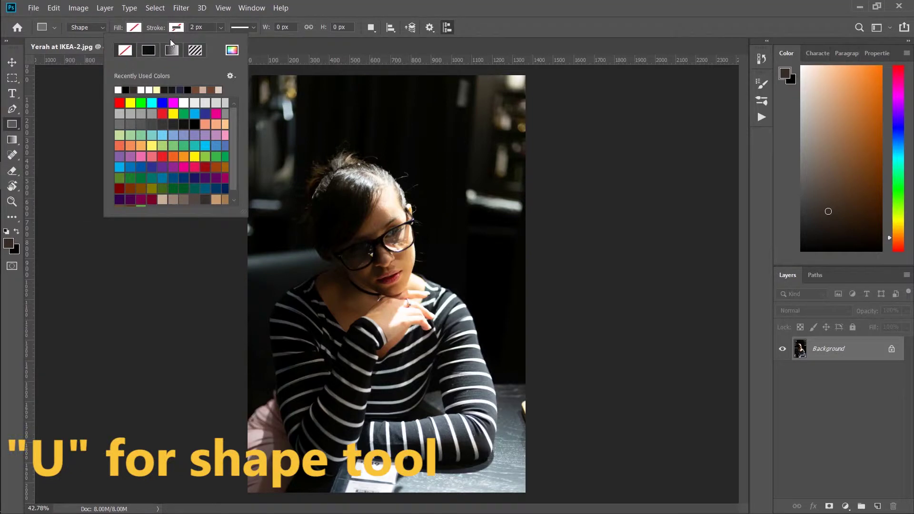
{"action": "left_click", "coordinate": [119, 89]}
{"action": "left_click", "coordinate": [192, 28]}
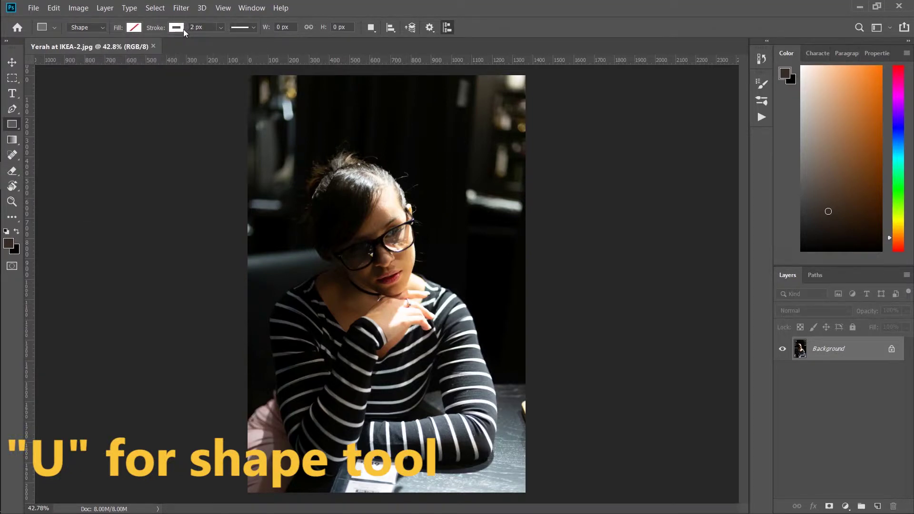
{"action": "type", "text": "4"}
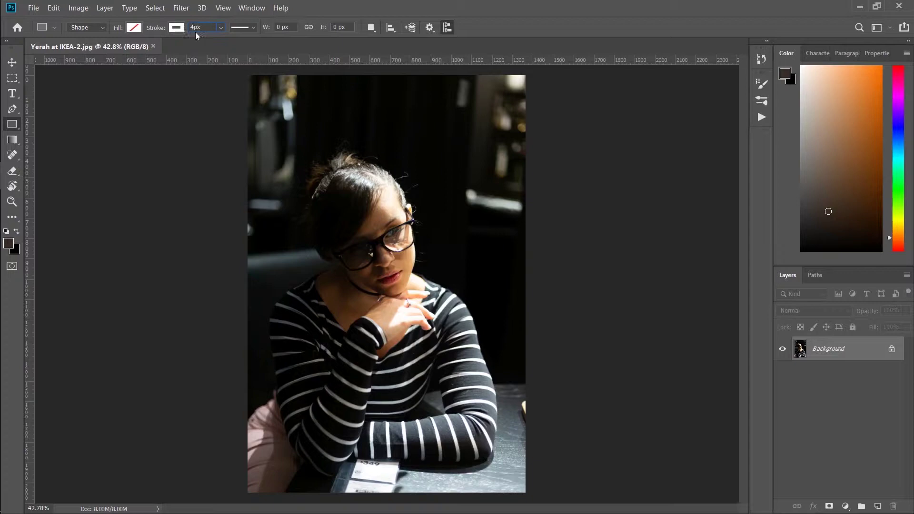
{"action": "key", "text": "Return"}
{"action": "left_click_drag", "start_coordinate": [433, 84], "coordinate": [520, 133]}
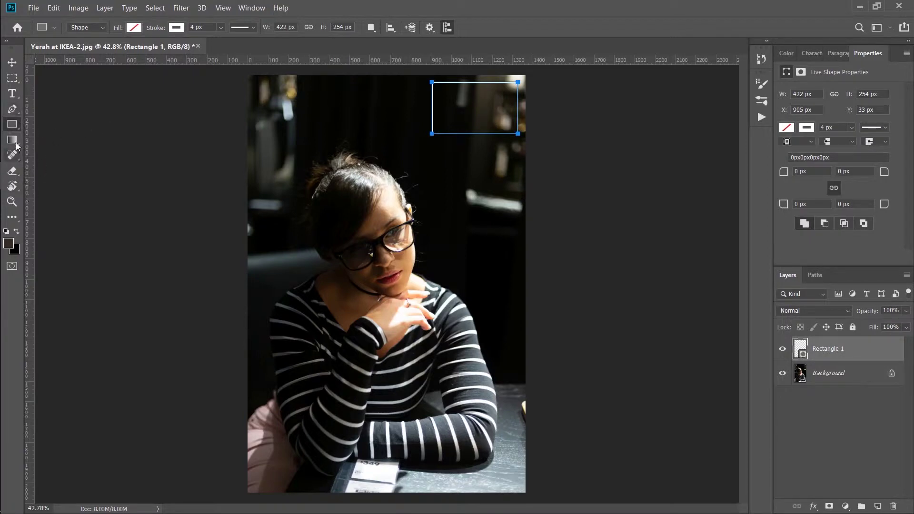
{"action": "key", "text": "t"}
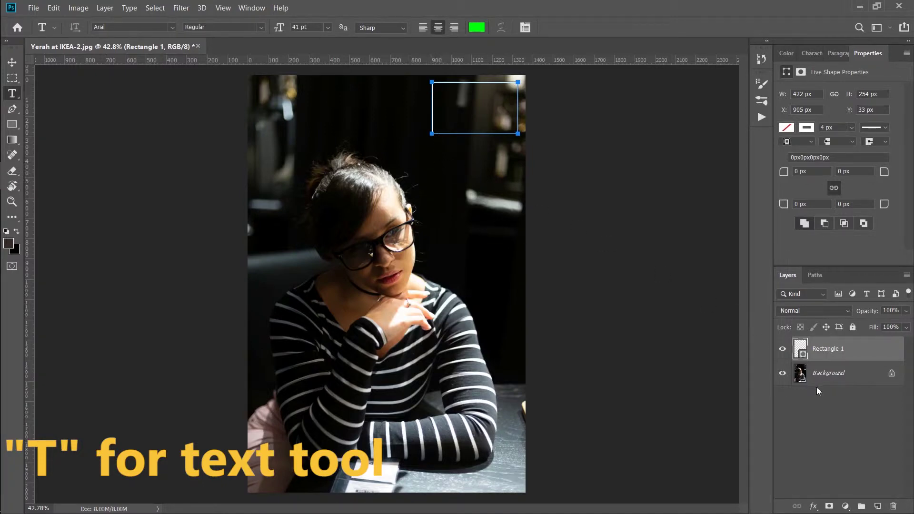
- Create a white text box inside the top-right frame and shrink its text to 10 pt
{"action": "key", "text": "alt+bracketleft"}
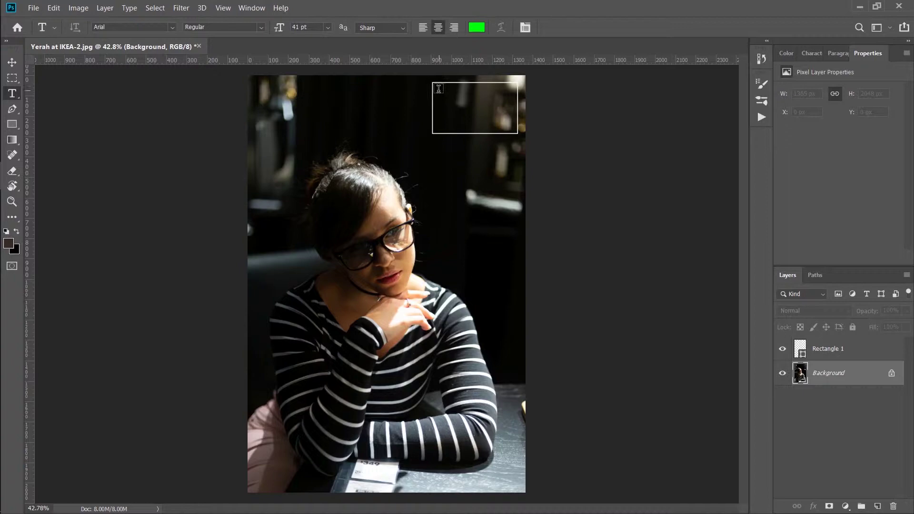
{"action": "left_click_drag", "start_coordinate": [438, 89], "coordinate": [516, 128]}
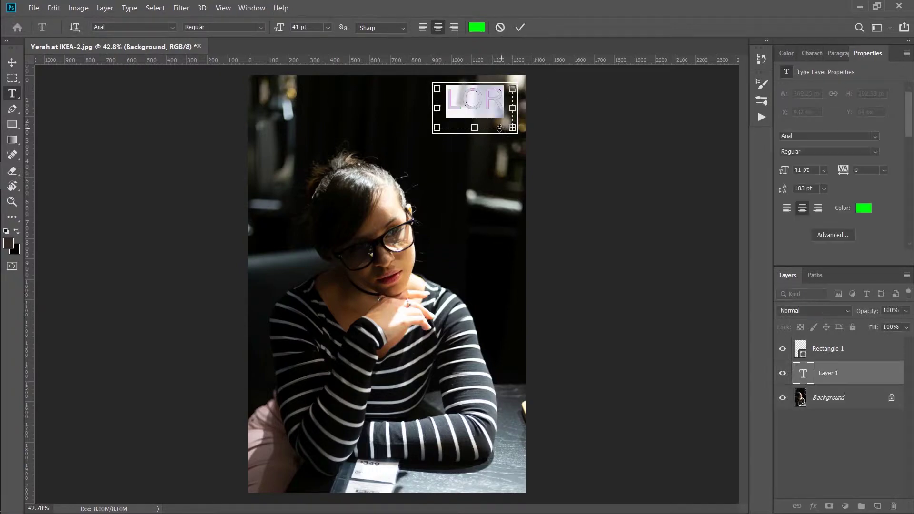
{"action": "left_click", "coordinate": [477, 28]}
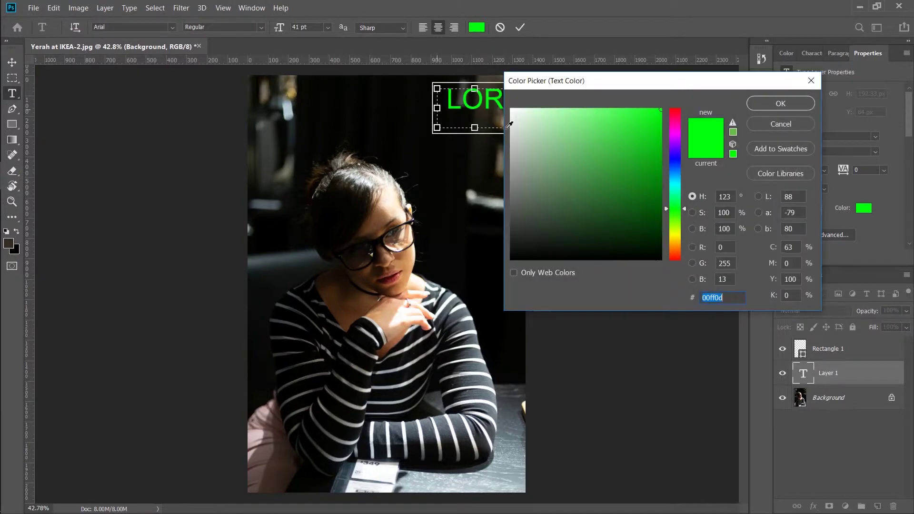
{"action": "left_click_drag", "start_coordinate": [673, 111], "coordinate": [511, 108]}
{"action": "left_click", "coordinate": [780, 103]}
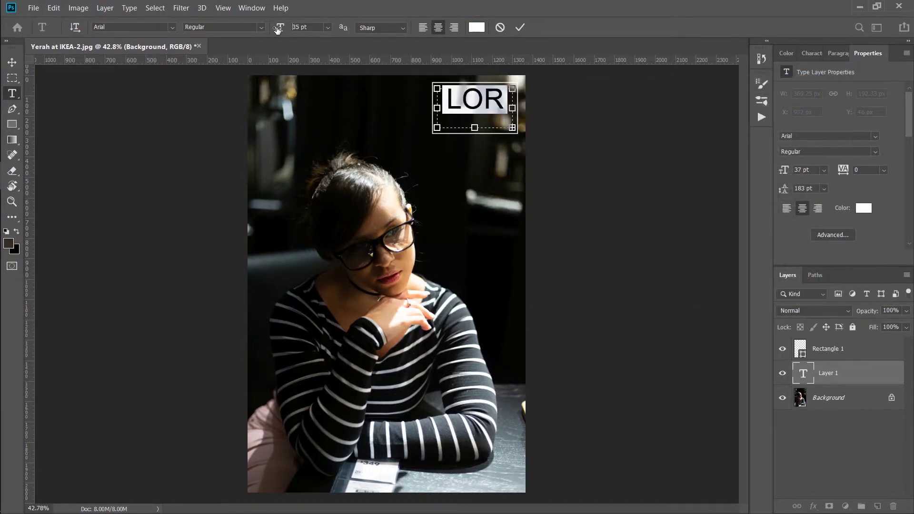
{"action": "left_click_drag", "start_coordinate": [278, 28], "coordinate": [252, 26]}
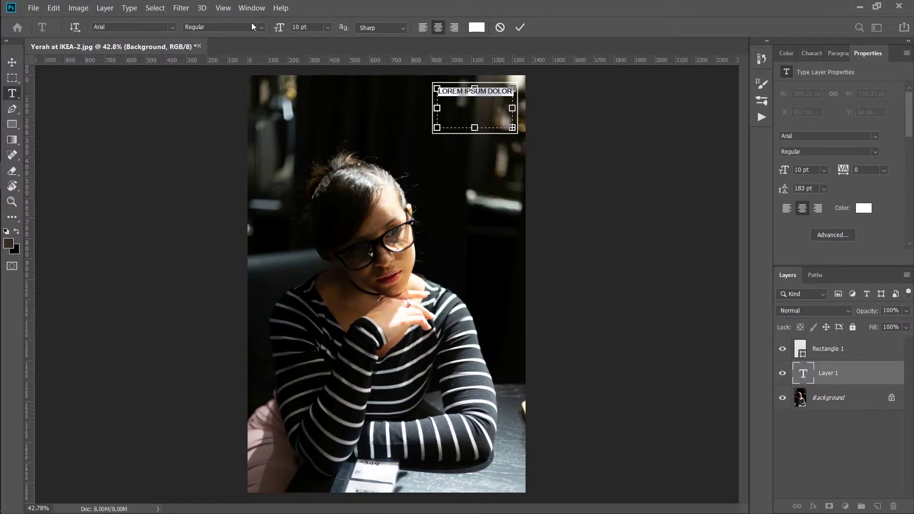
{"action": "type", "text": "Dan"}
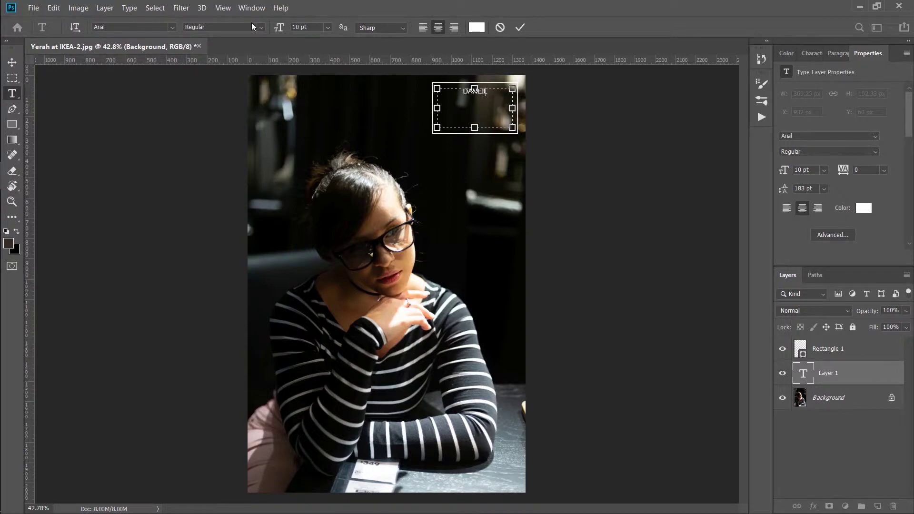
{"action": "type", "text": "iel"}
- Select all the watermark text and tighten its line spacing in the Character panel
{"action": "key", "text": "ctrl+a"}
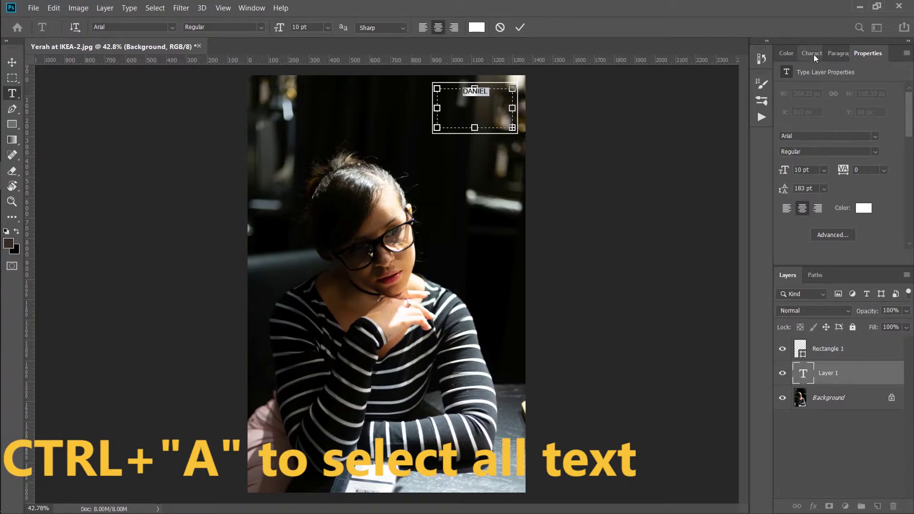
{"action": "left_click", "coordinate": [814, 54]}
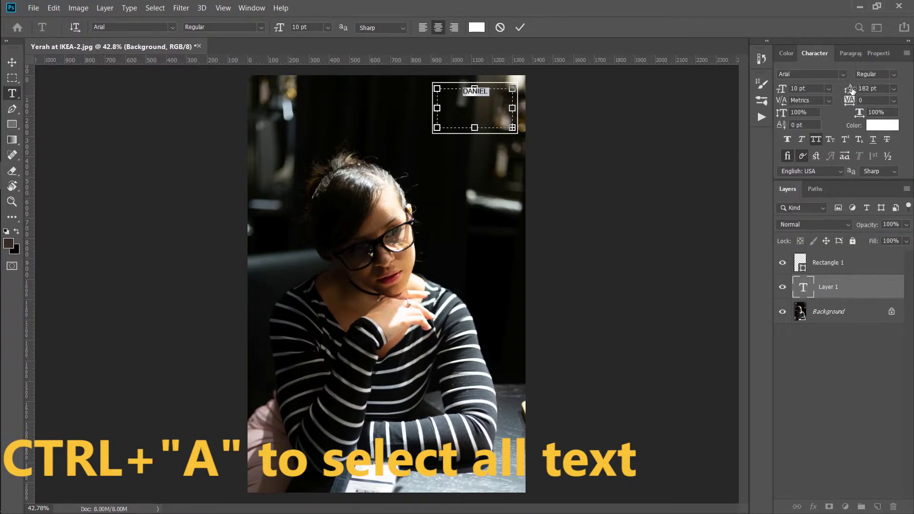
{"action": "left_click_drag", "start_coordinate": [850, 90], "coordinate": [844, 90]}
{"action": "type", "text": "29"}
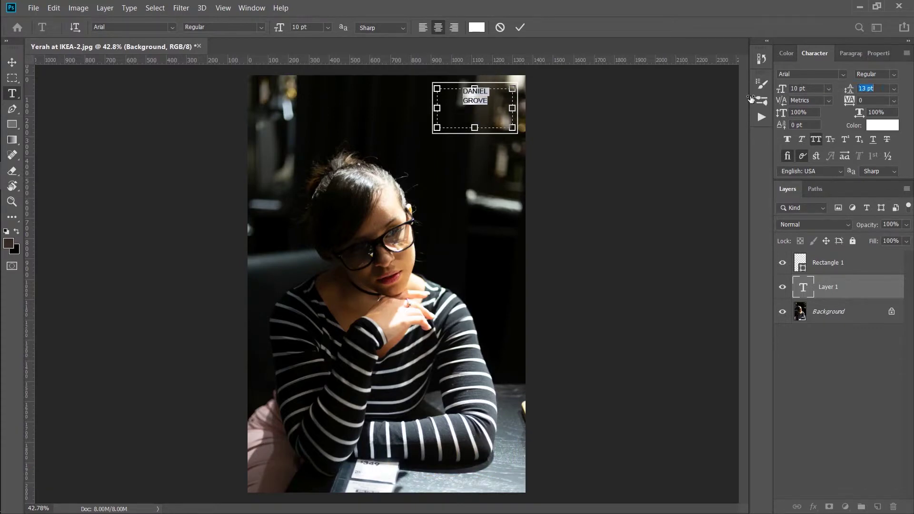
{"action": "type", "text": "14"}
{"action": "left_click", "coordinate": [252, 7]}
{"action": "left_click", "coordinate": [486, 7]}
{"action": "left_click", "coordinate": [484, 99]}
{"action": "key", "text": "ctrl+Return"}
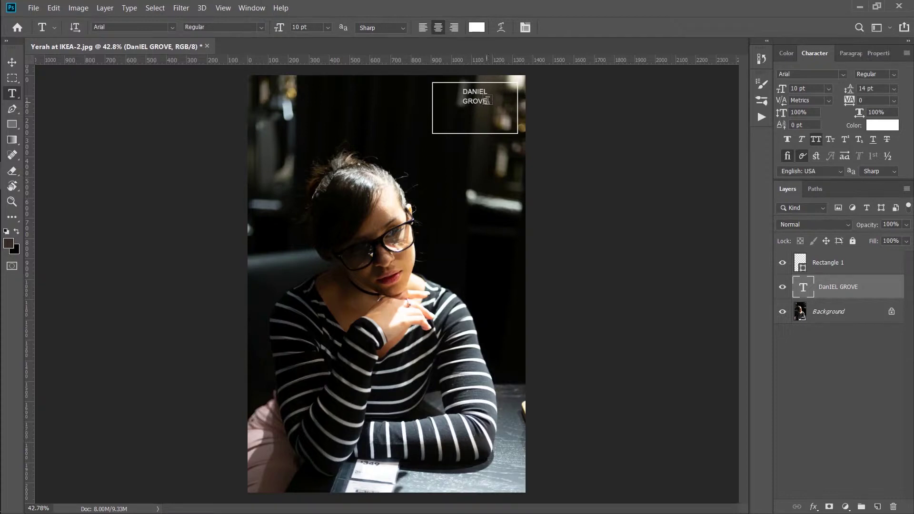
- Add the PHOTOGRAPHY line, then size DANIEL GROVE to 22 pt and PHOTOGRAPHY to 13 pt
{"action": "left_click", "coordinate": [486, 100]}
{"action": "key", "text": "shift+Return"}
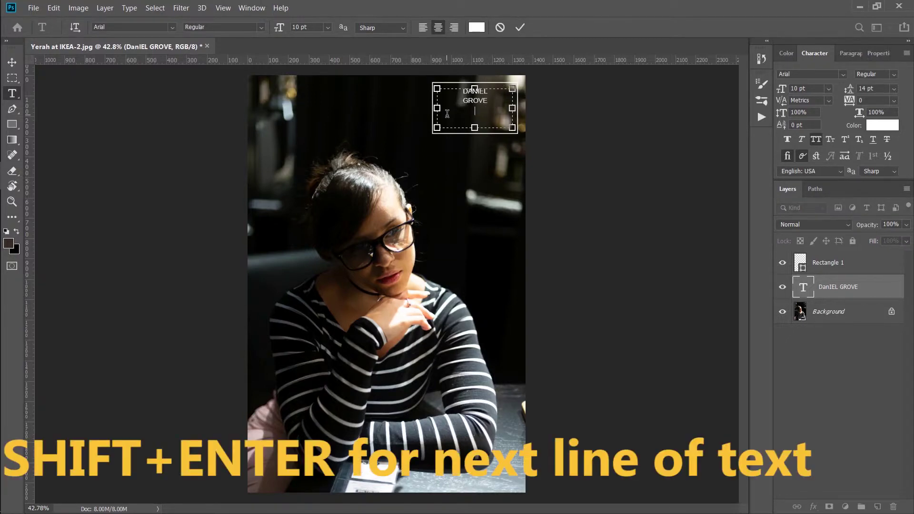
{"action": "type", "text": "PHOTOGRAPHY"}
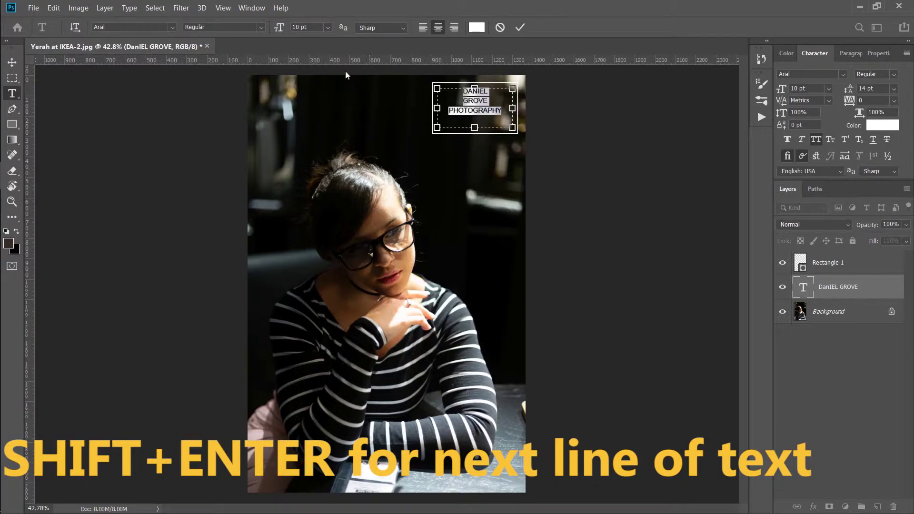
{"action": "left_click_drag", "start_coordinate": [488, 101], "coordinate": [448, 87]}
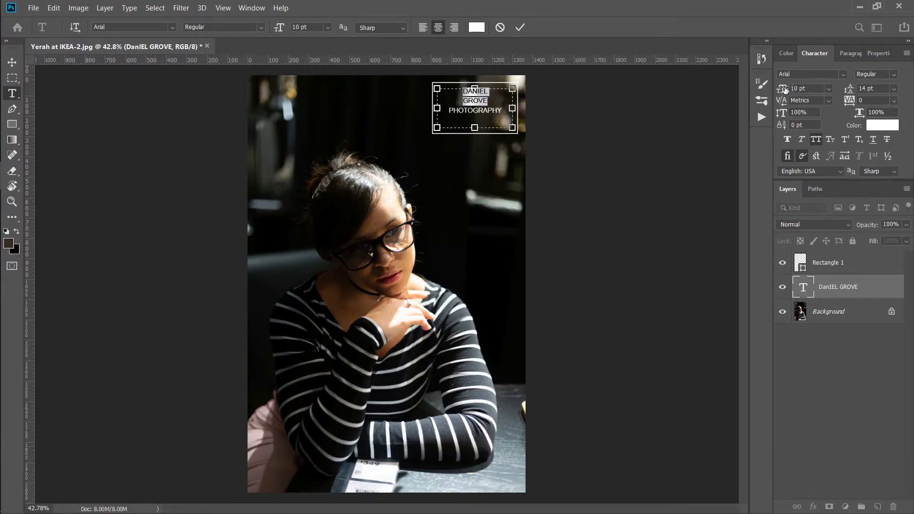
{"action": "left_click_drag", "start_coordinate": [784, 89], "coordinate": [852, 93]}
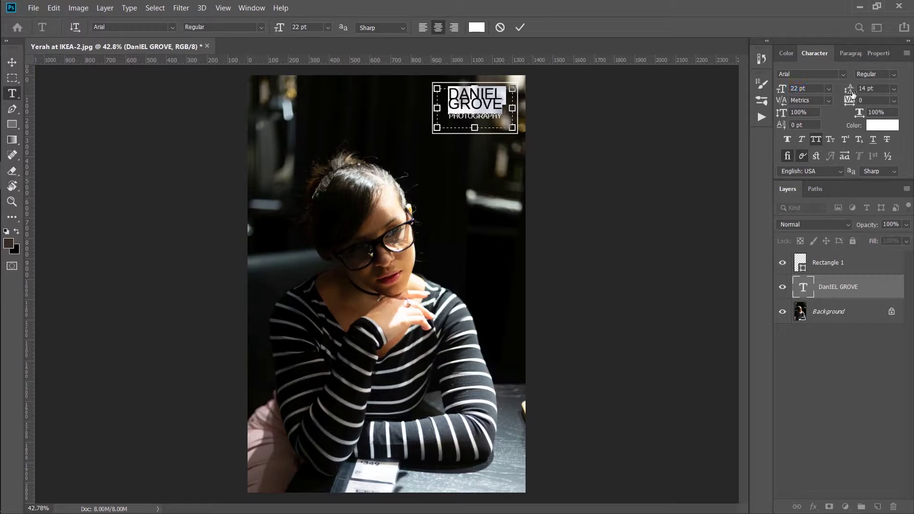
{"action": "left_click_drag", "start_coordinate": [502, 116], "coordinate": [448, 117]}
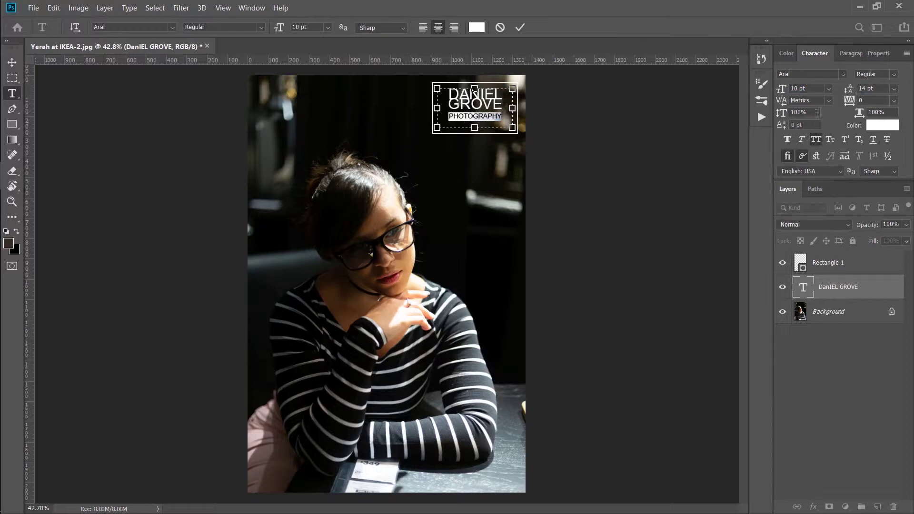
{"action": "left_click_drag", "start_coordinate": [783, 88], "coordinate": [793, 90]}
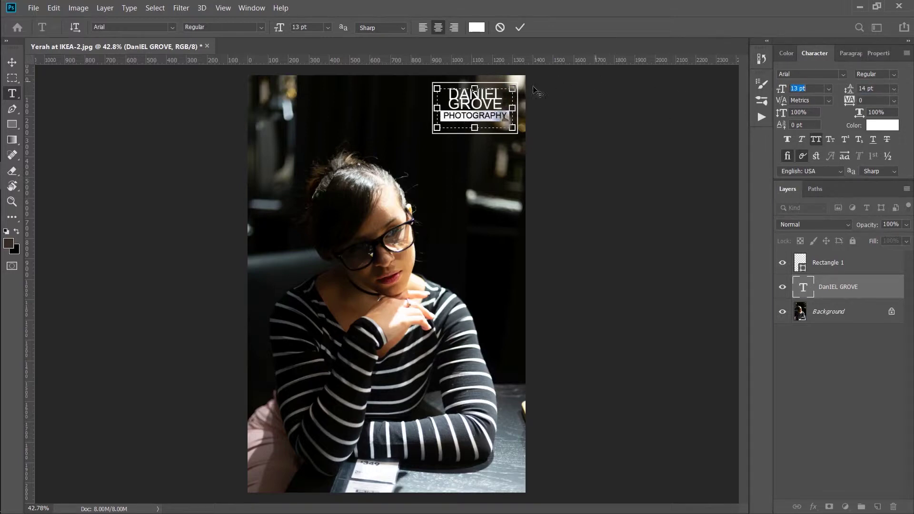
{"action": "left_click", "coordinate": [506, 100]}
- Widen the line spacing and commit the finished three-line watermark text
{"action": "left_click_drag", "start_coordinate": [505, 101], "coordinate": [435, 106]}
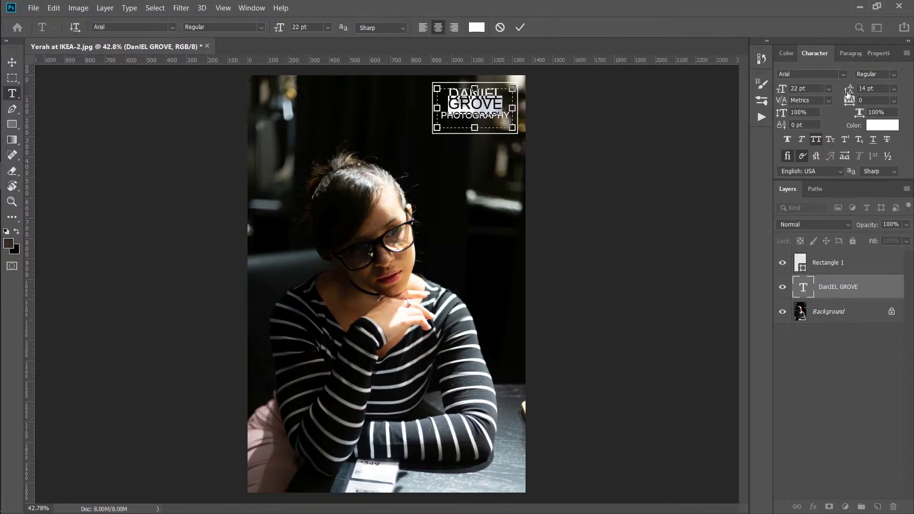
{"action": "left_click_drag", "start_coordinate": [849, 91], "coordinate": [854, 91]}
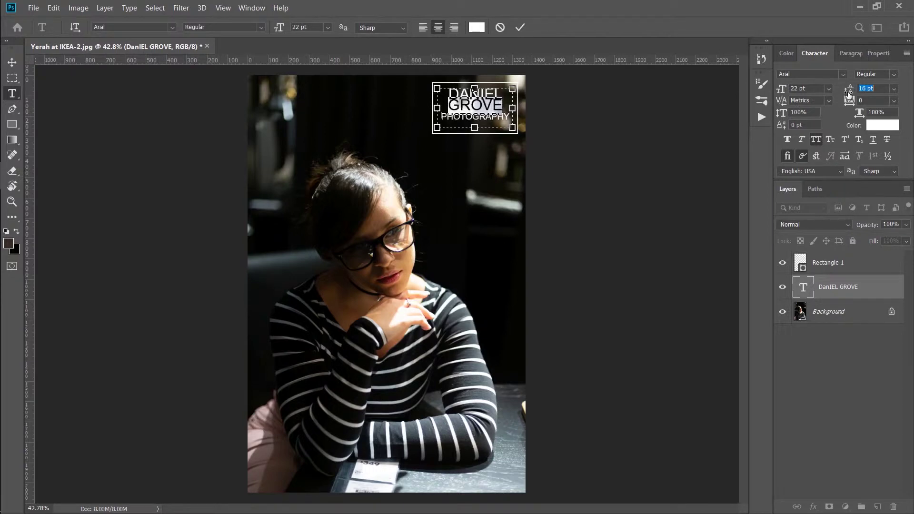
{"action": "left_click", "coordinate": [520, 27]}
{"action": "key", "text": "v"}
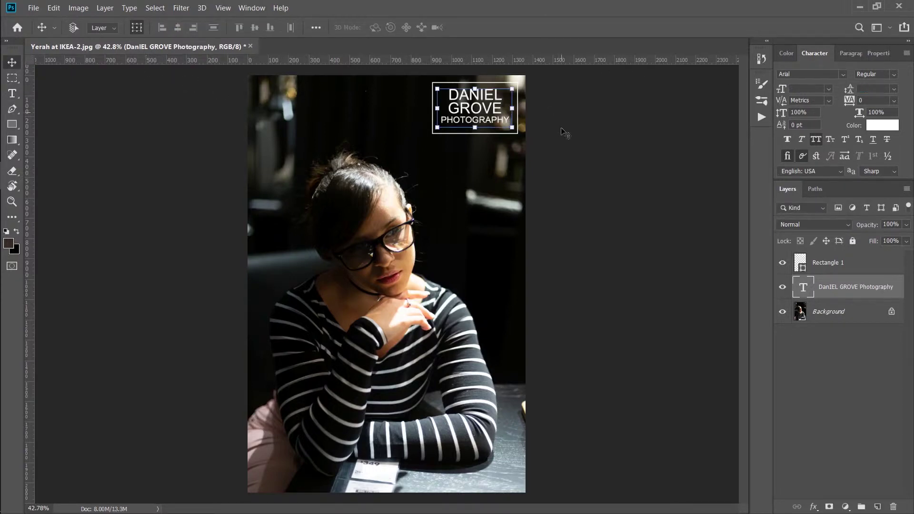
{"action": "key", "text": "z"}
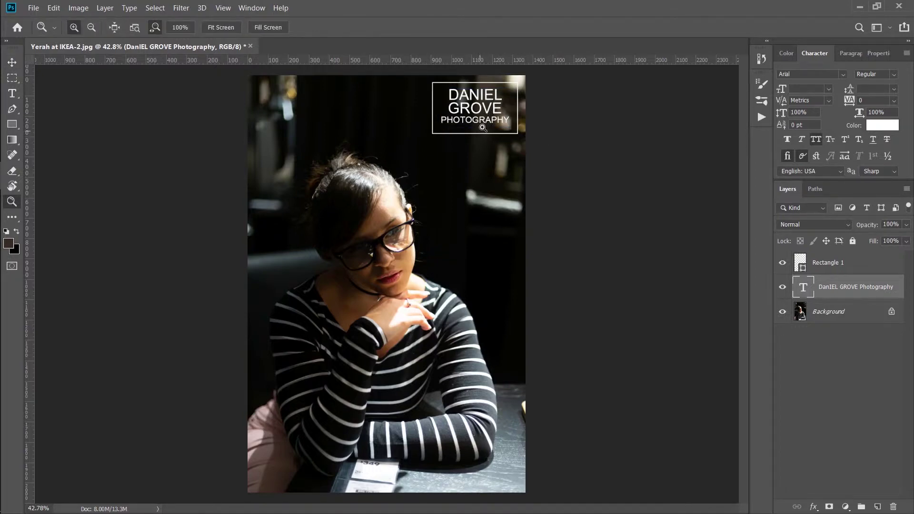
- Crop the canvas to a marquee drawn around the watermark box
{"action": "key", "text": "c"}
{"action": "key", "text": "Escape"}
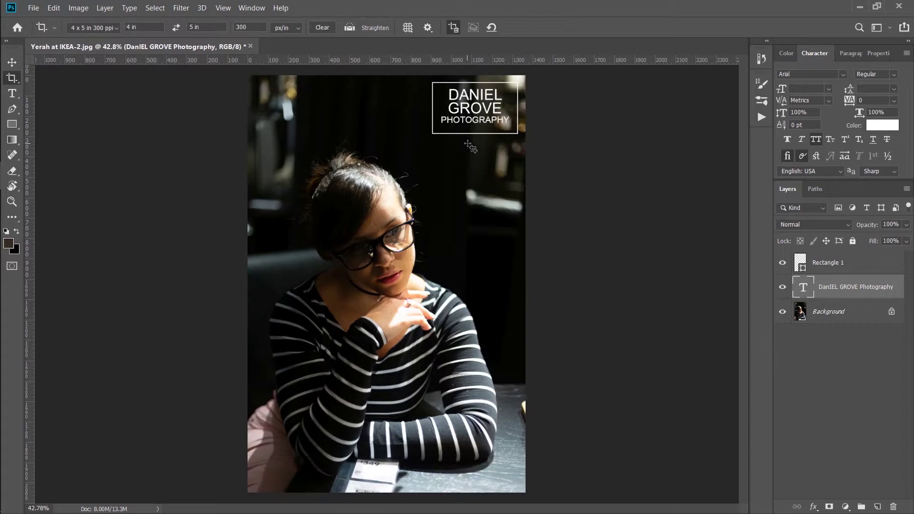
{"action": "key", "text": "m"}
{"action": "left_click_drag", "start_coordinate": [525, 75], "coordinate": [424, 141]}
{"action": "key", "text": "c"}
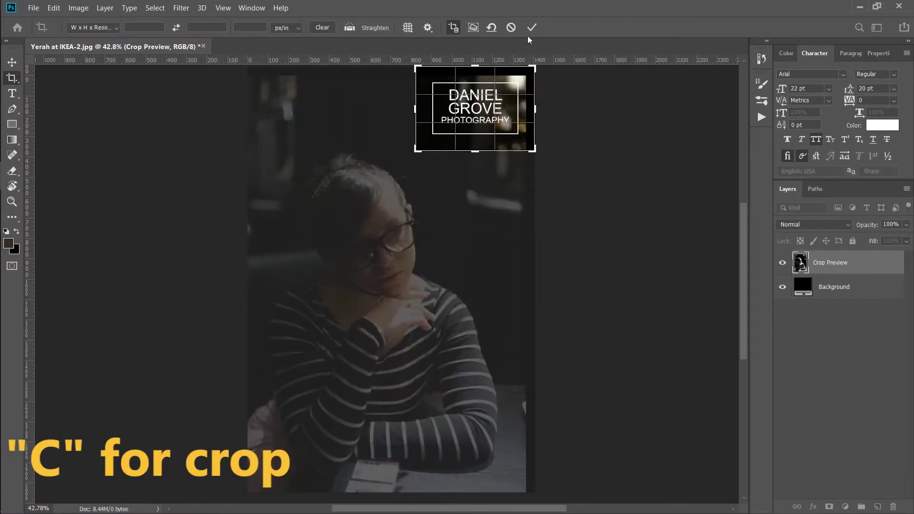
{"action": "left_click", "coordinate": [532, 27]}
{"action": "key", "text": "z"}
- Hide the Background layer and zoom in on the white logo
{"action": "left_click", "coordinate": [386, 284]}
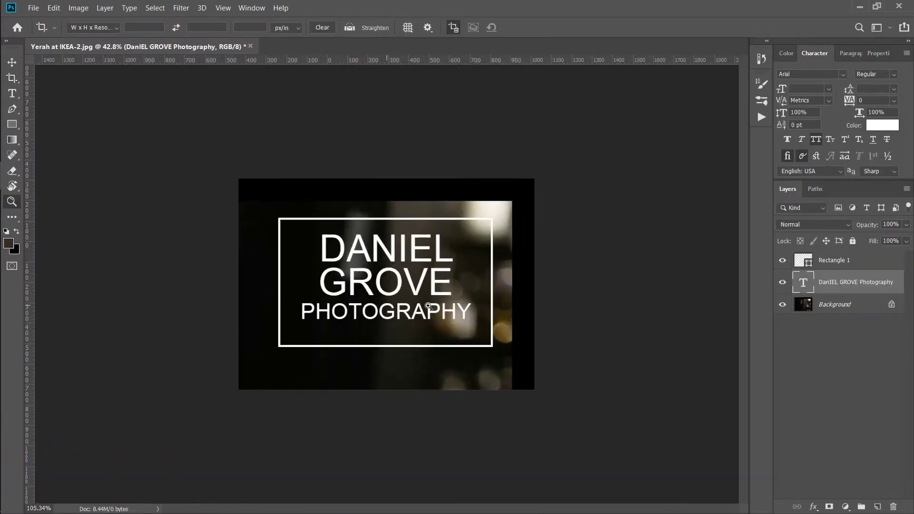
{"action": "left_click", "coordinate": [783, 305]}
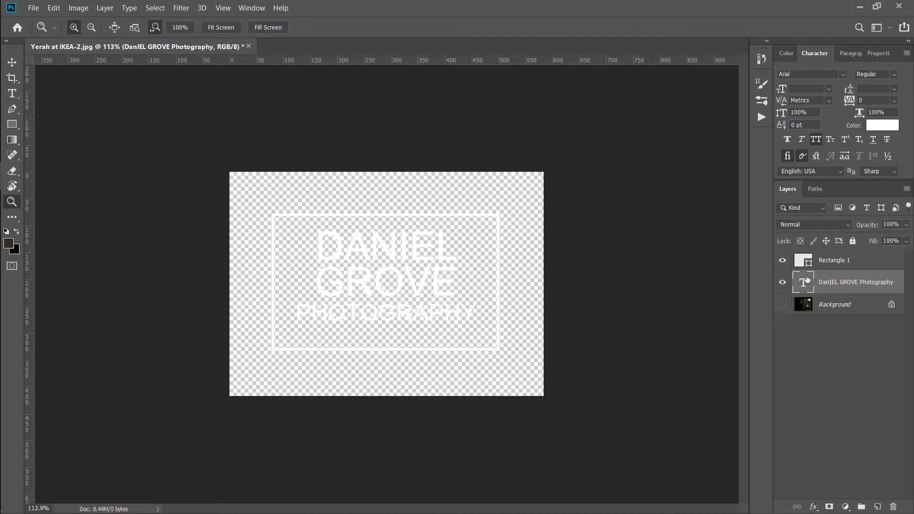
{"action": "left_click", "coordinate": [843, 305]}
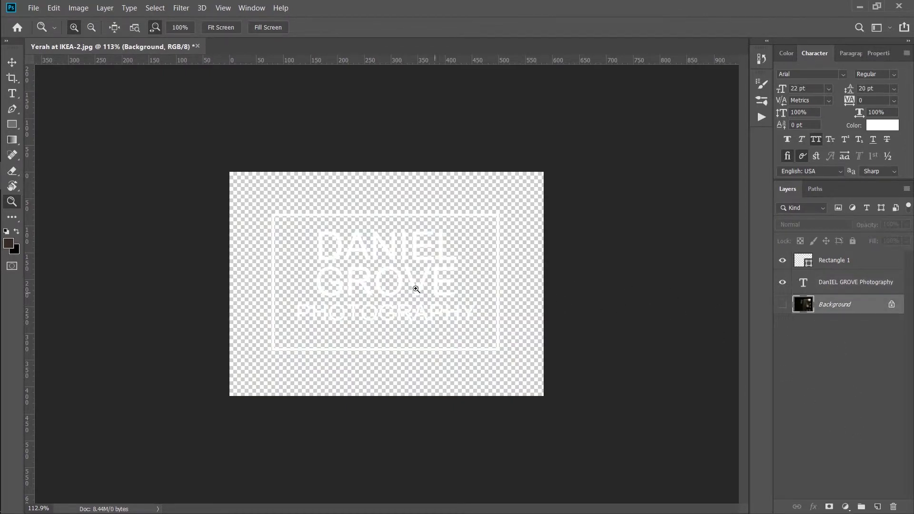
{"action": "left_click_drag", "start_coordinate": [406, 291], "coordinate": [429, 289]}
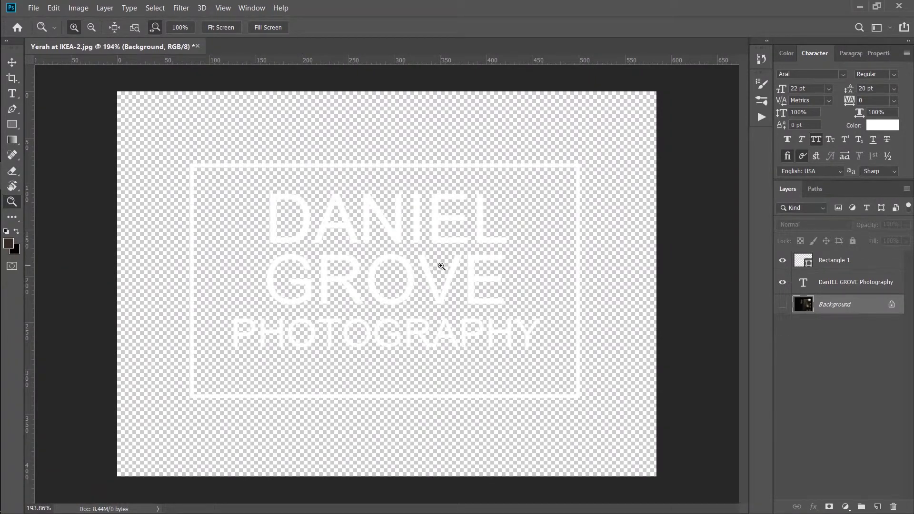
{"action": "key", "text": "ctrl+shift+s"}
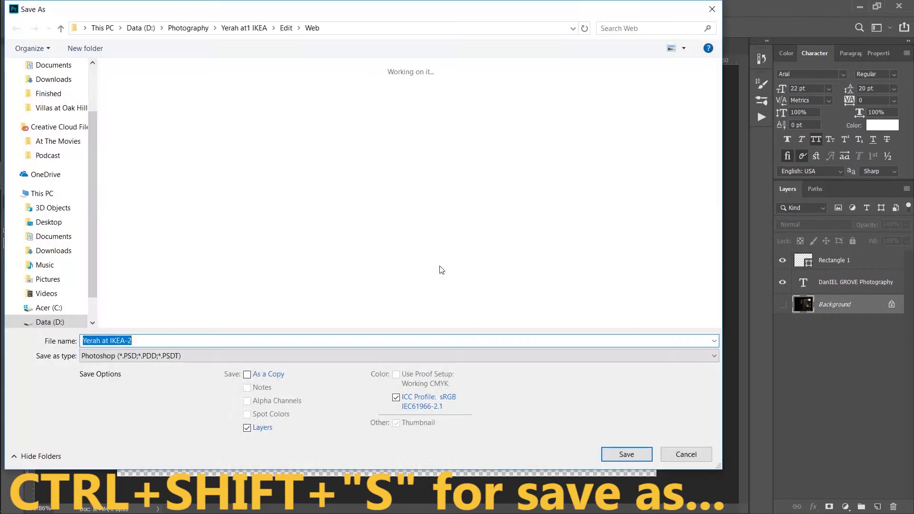
{"action": "left_click", "coordinate": [225, 355]}
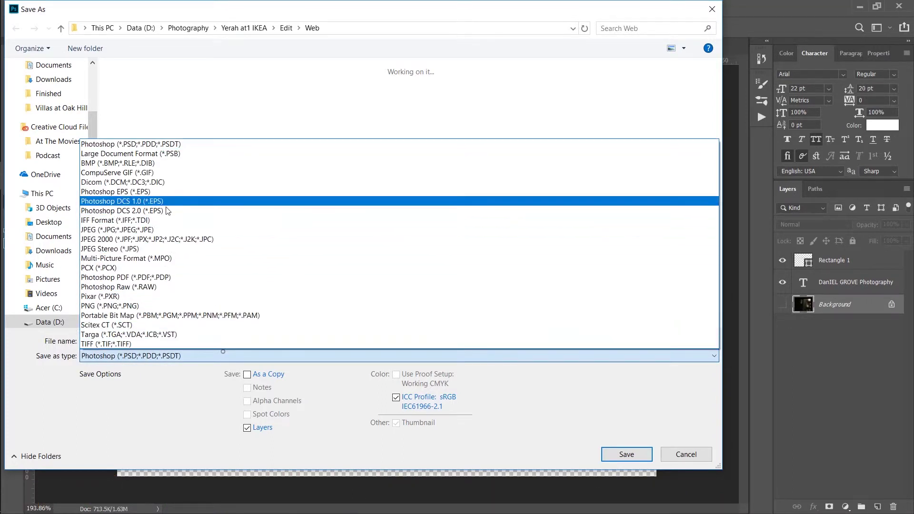
{"action": "left_click", "coordinate": [156, 306]}
{"action": "left_click", "coordinate": [191, 340]}
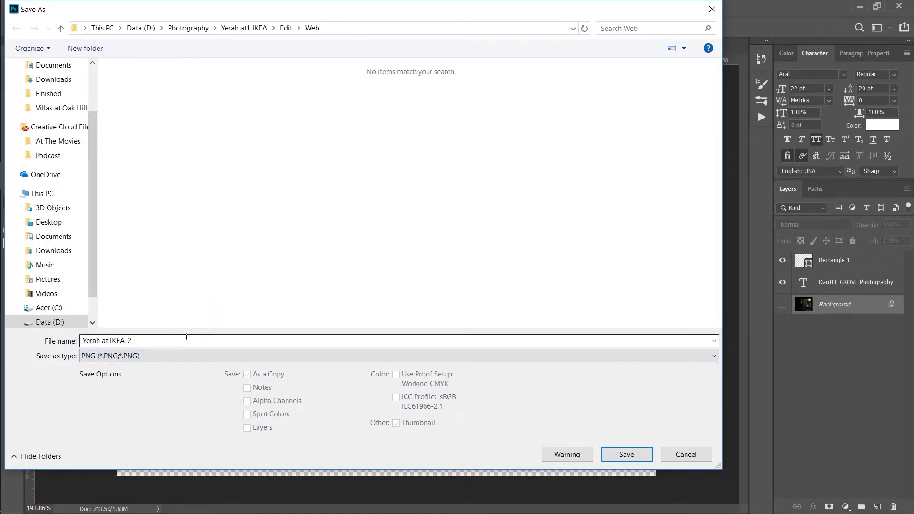
{"action": "type", "text": "Example logo"}
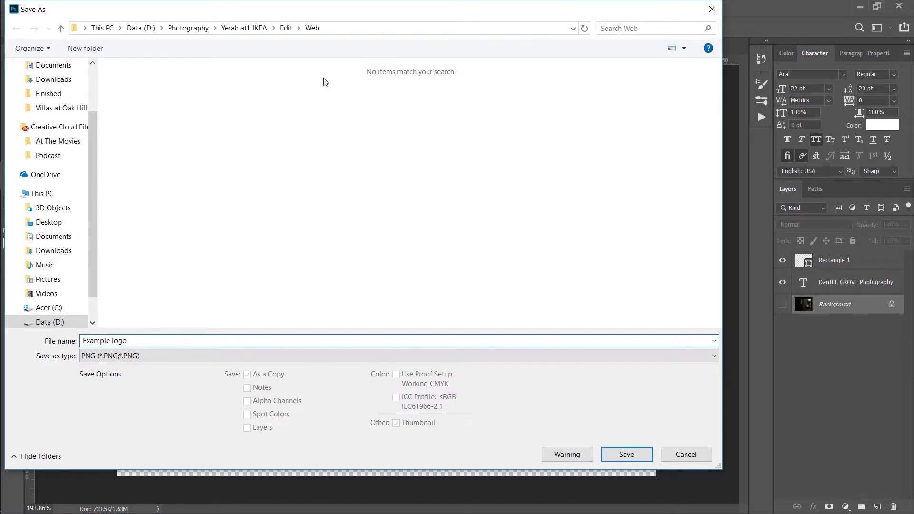
{"action": "left_click", "coordinate": [286, 28]}
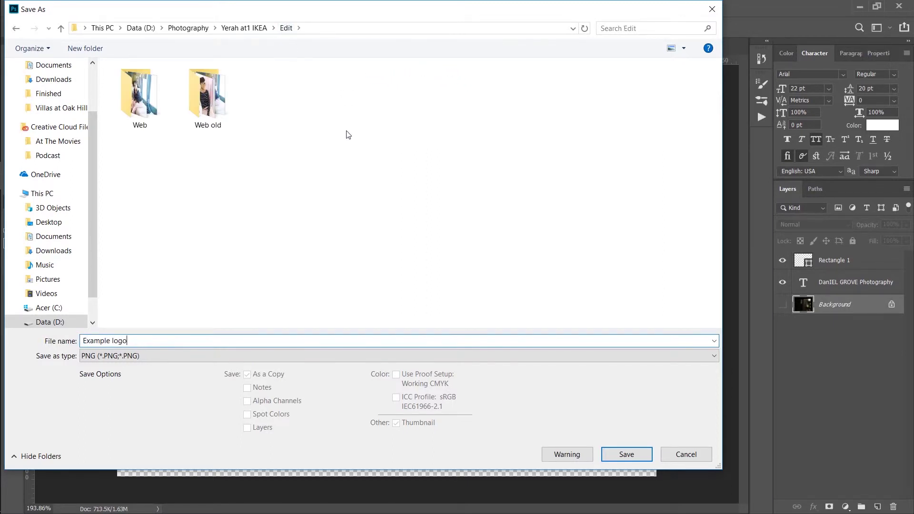
{"action": "left_click", "coordinate": [639, 456]}
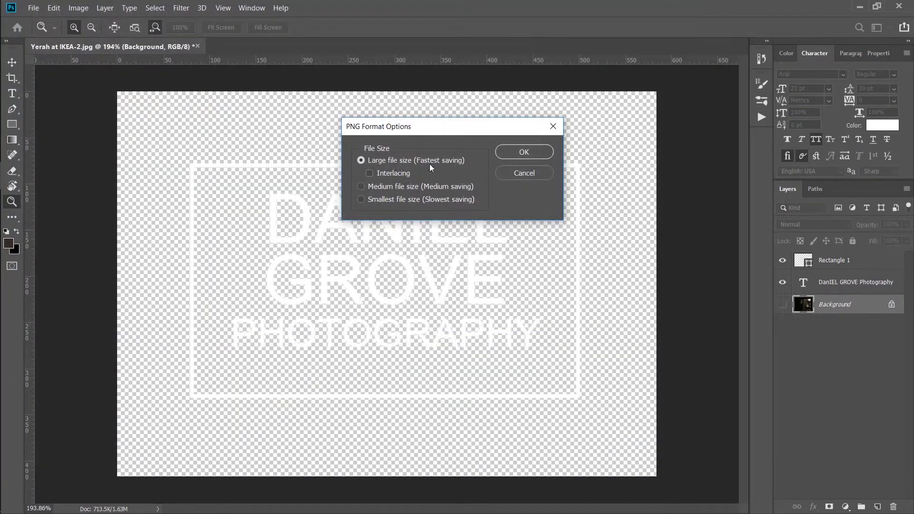
{"action": "left_click", "coordinate": [523, 151]}
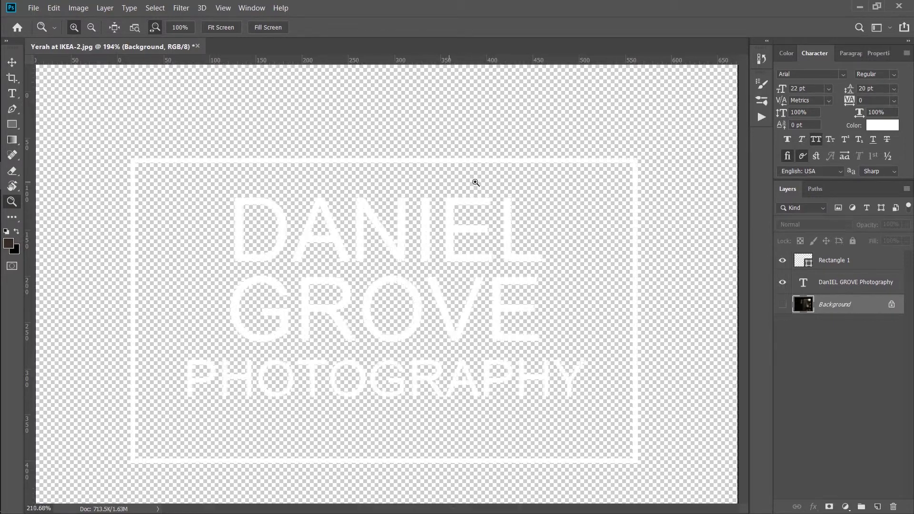
{"action": "left_click_drag", "start_coordinate": [462, 174], "coordinate": [430, 264]}
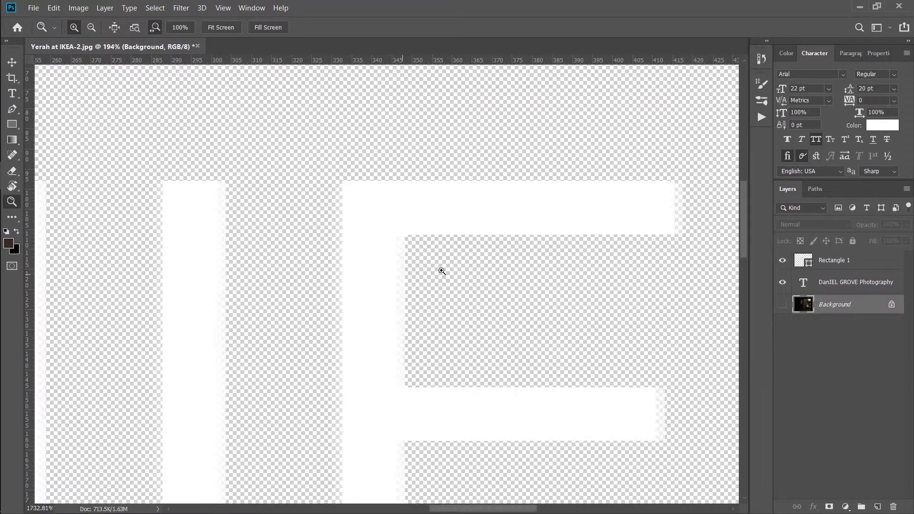
{"action": "left_click_drag", "start_coordinate": [442, 272], "coordinate": [389, 285]}
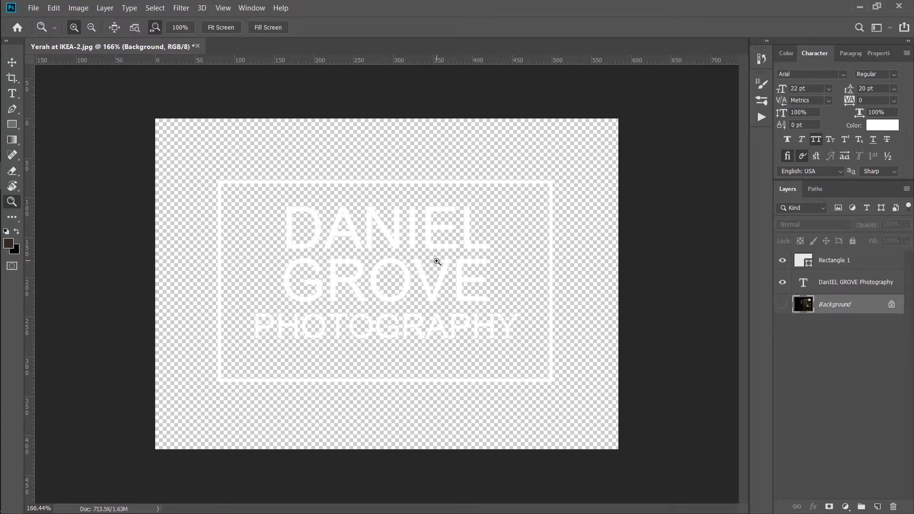
{"action": "left_click_drag", "start_coordinate": [379, 183], "coordinate": [334, 207]}
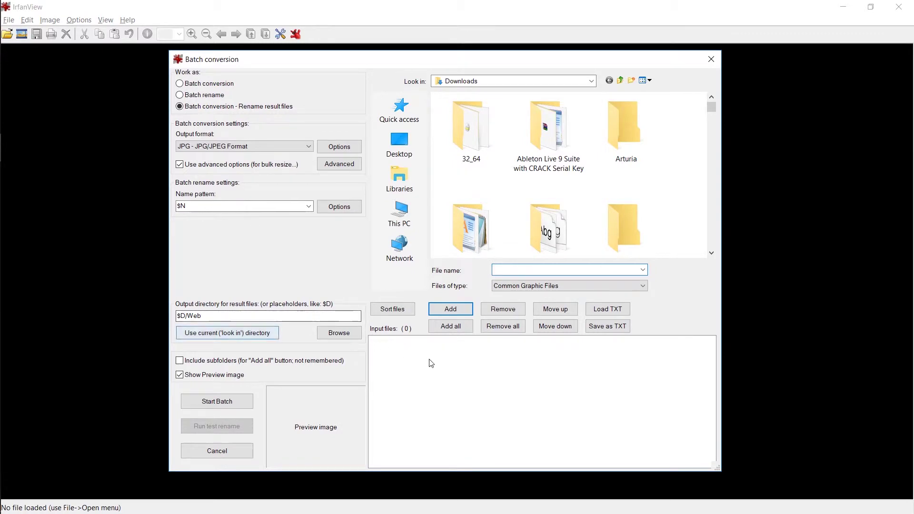
- Drag Yerah at IKEA-1 to 10, 16 and 19 from Explorer into the Input files list
{"action": "key", "text": "alt+Tab"}
{"action": "key", "text": "alt+Tab"}
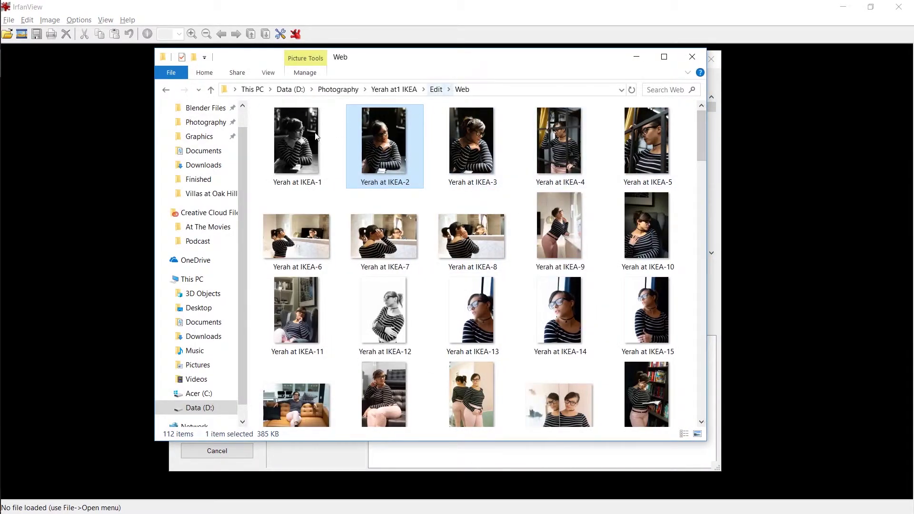
{"action": "left_click", "coordinate": [300, 143]}
{"action": "left_click", "coordinate": [629, 236], "text": "shift"}
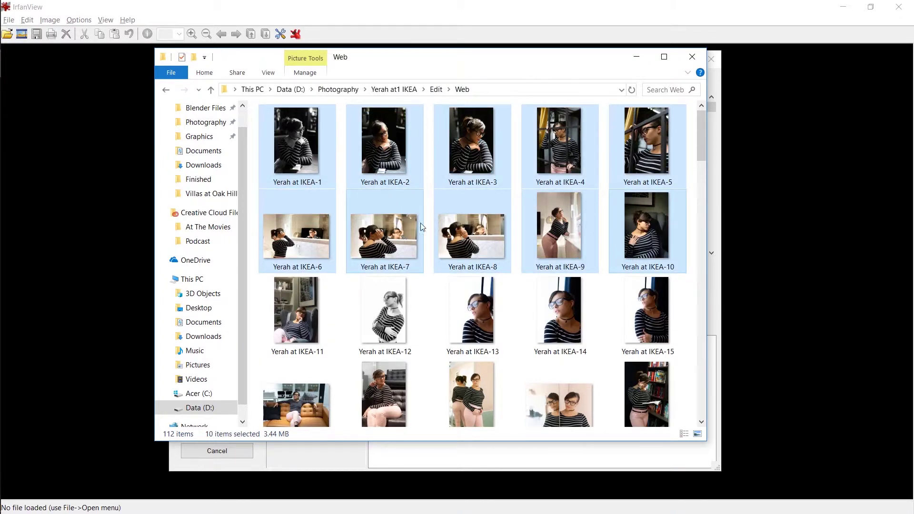
{"action": "left_click", "coordinate": [560, 400], "text": "ctrl"}
{"action": "left_click", "coordinate": [311, 379], "text": "ctrl"}
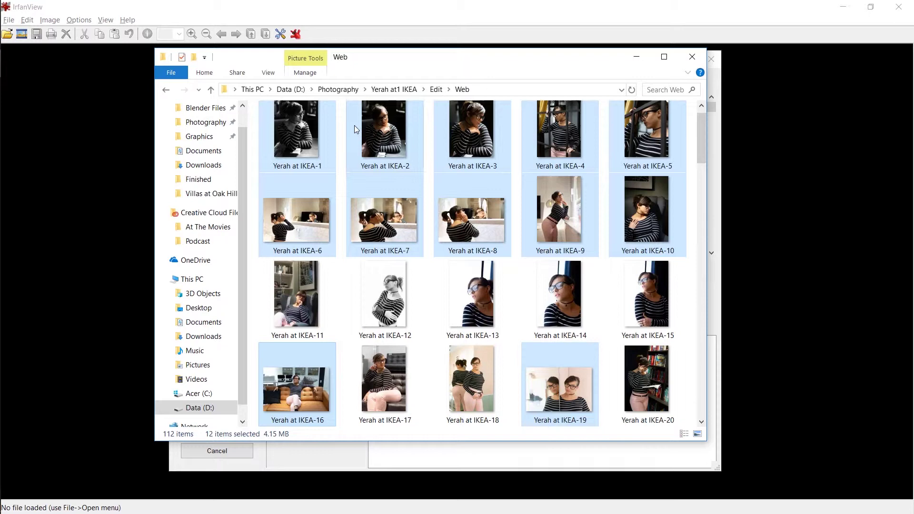
{"action": "left_click_drag", "start_coordinate": [358, 57], "coordinate": [615, 62]}
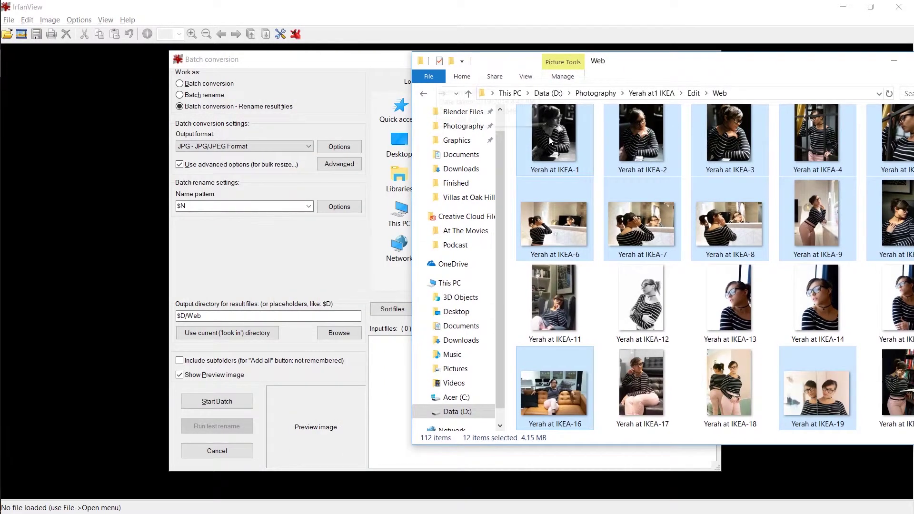
{"action": "left_click_drag", "start_coordinate": [550, 136], "coordinate": [379, 373]}
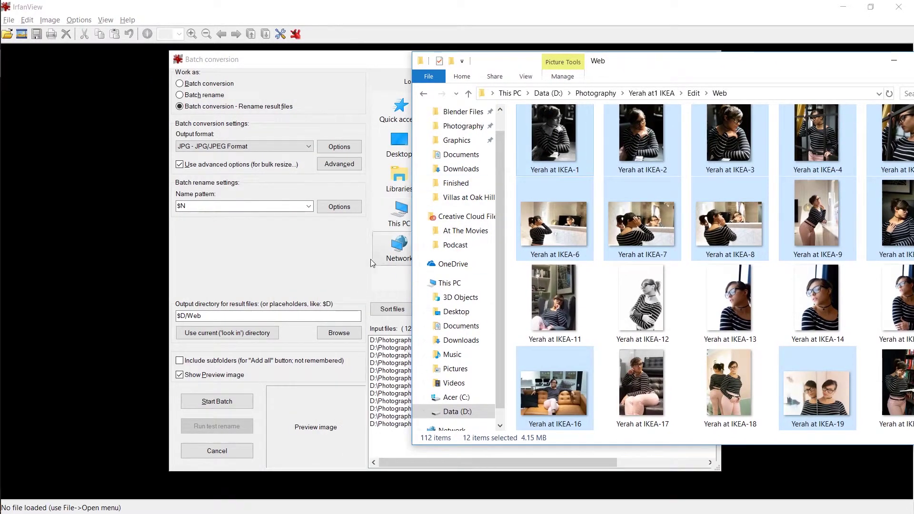
{"action": "left_click", "coordinate": [389, 368]}
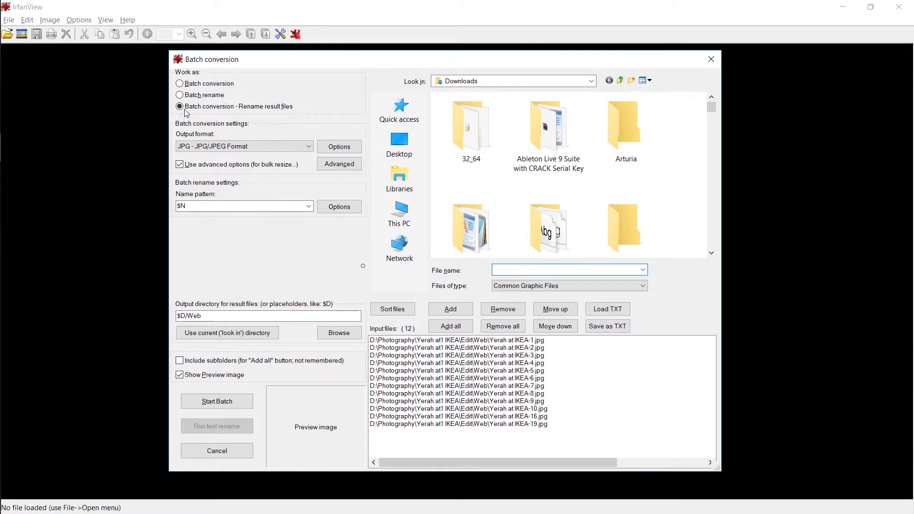
- Turn on Add watermark image in Advanced options, anchored at Right top
{"action": "left_click", "coordinate": [340, 166]}
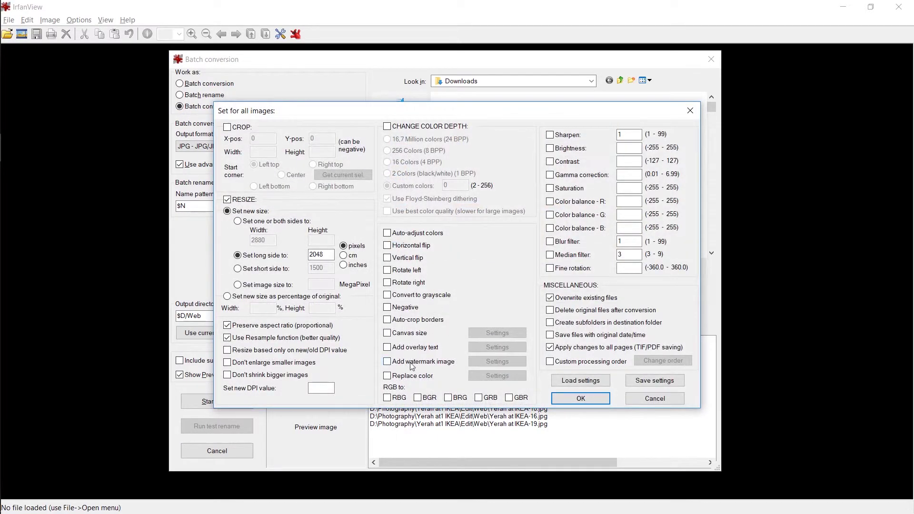
{"action": "left_click", "coordinate": [388, 361]}
{"action": "left_click", "coordinate": [497, 362]}
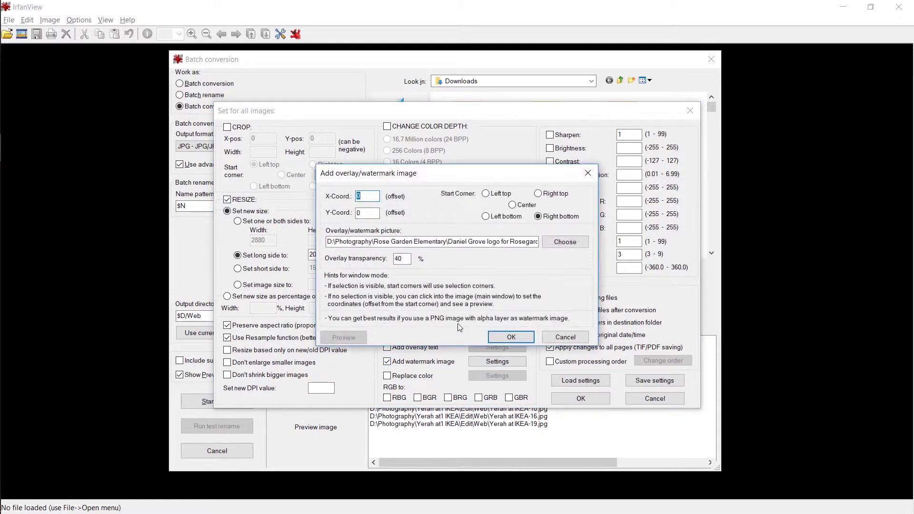
{"action": "left_click", "coordinate": [538, 195]}
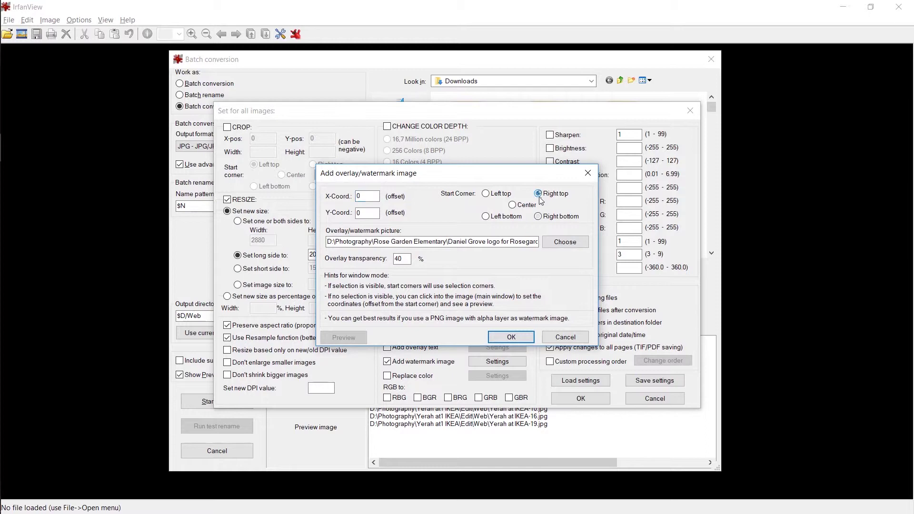
- Choose Example logo.png from the Edit folder as the watermark image
{"action": "left_click", "coordinate": [565, 242]}
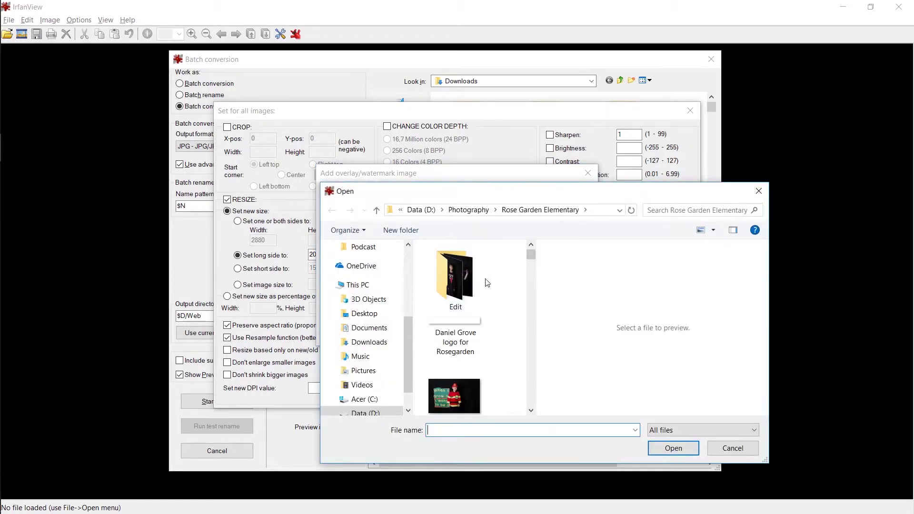
{"action": "left_click", "coordinate": [469, 209]}
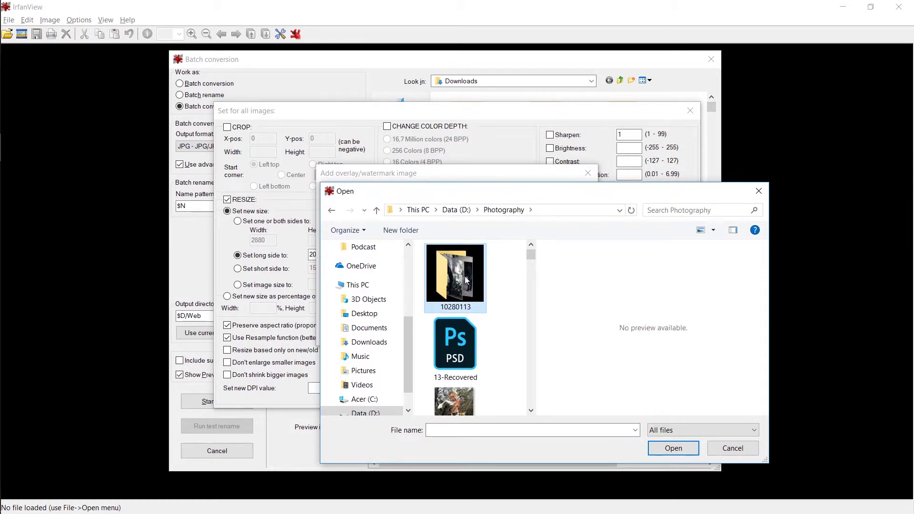
{"action": "scroll", "coordinate": [465, 276], "scroll_direction": "down", "scroll_amount": 5}
{"action": "scroll", "coordinate": [466, 276], "scroll_direction": "up", "scroll_amount": 5}
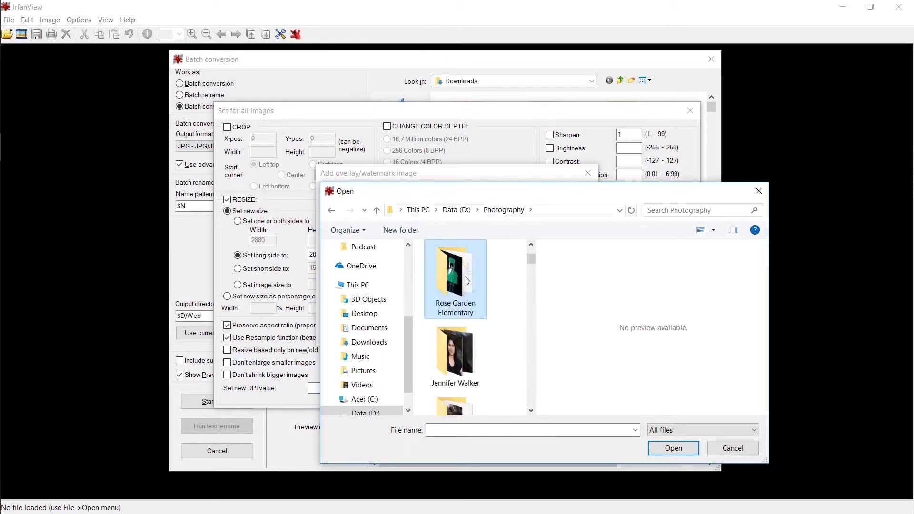
{"action": "scroll", "coordinate": [465, 276], "scroll_direction": "down", "scroll_amount": 1}
{"action": "double_click", "coordinate": [465, 276]}
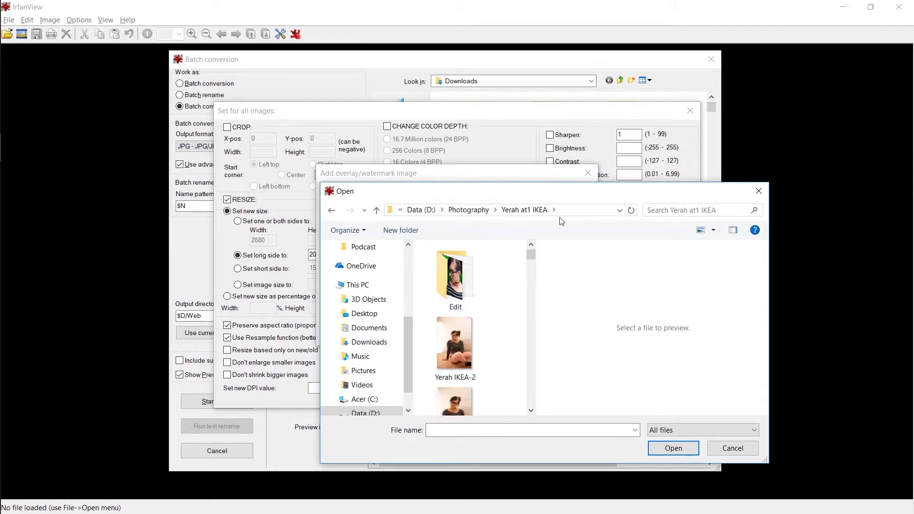
{"action": "double_click", "coordinate": [455, 279]}
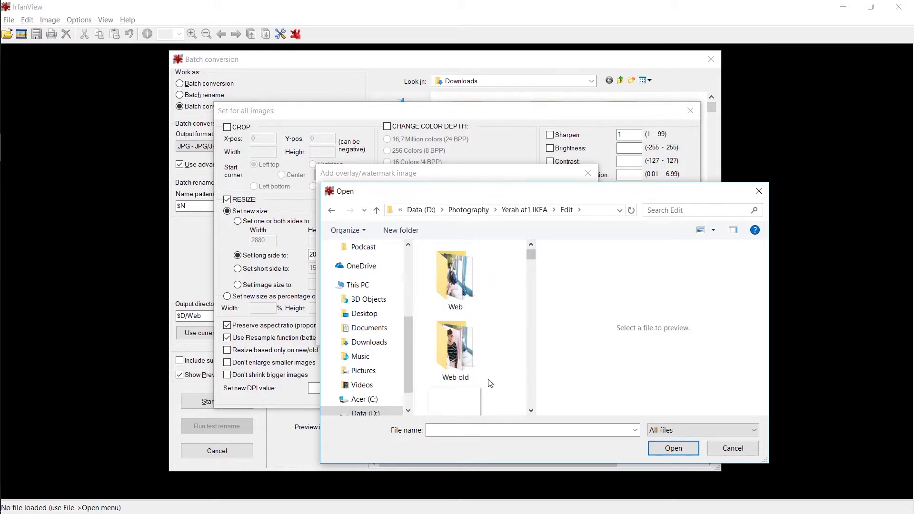
{"action": "left_click", "coordinate": [482, 400]}
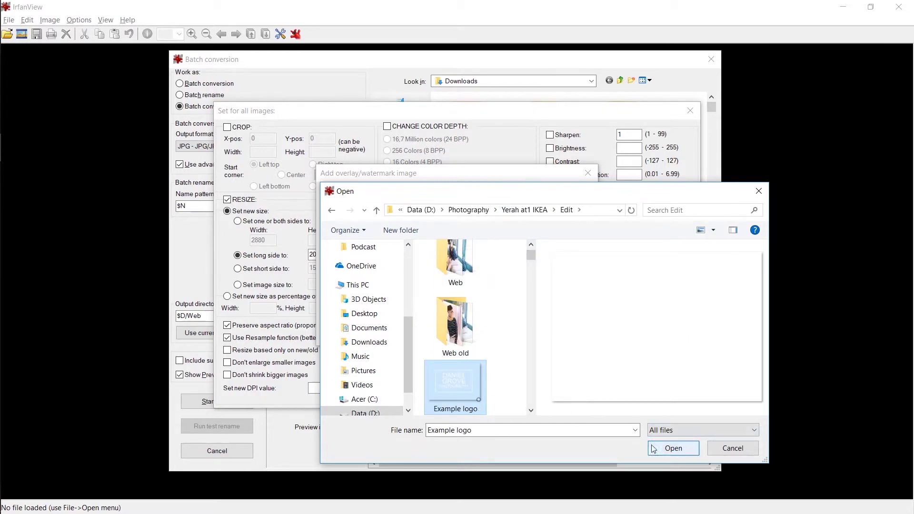
{"action": "left_click", "coordinate": [674, 448]}
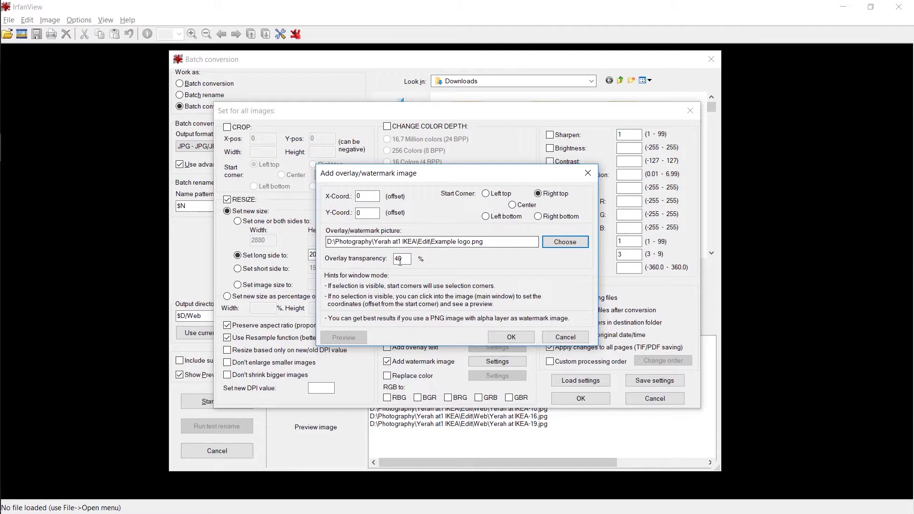
- Set the watermark transparency to 0, confirm, and uncheck resizing
{"action": "left_click", "coordinate": [401, 258]}
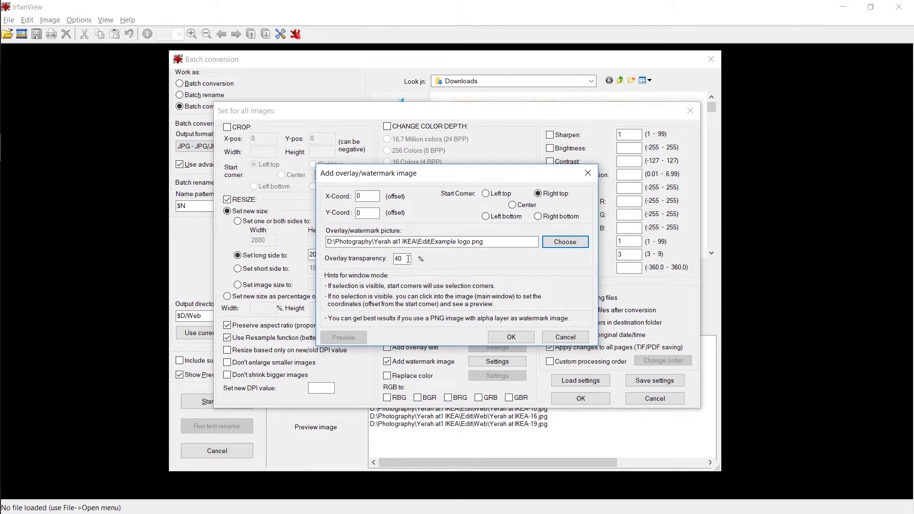
{"action": "double_click", "coordinate": [404, 259]}
{"action": "type", "text": "0"}
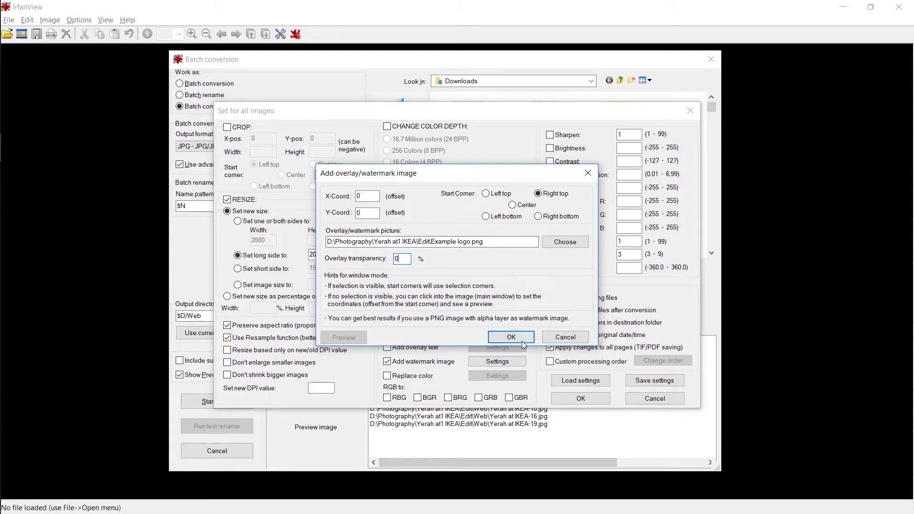
{"action": "left_click", "coordinate": [510, 338]}
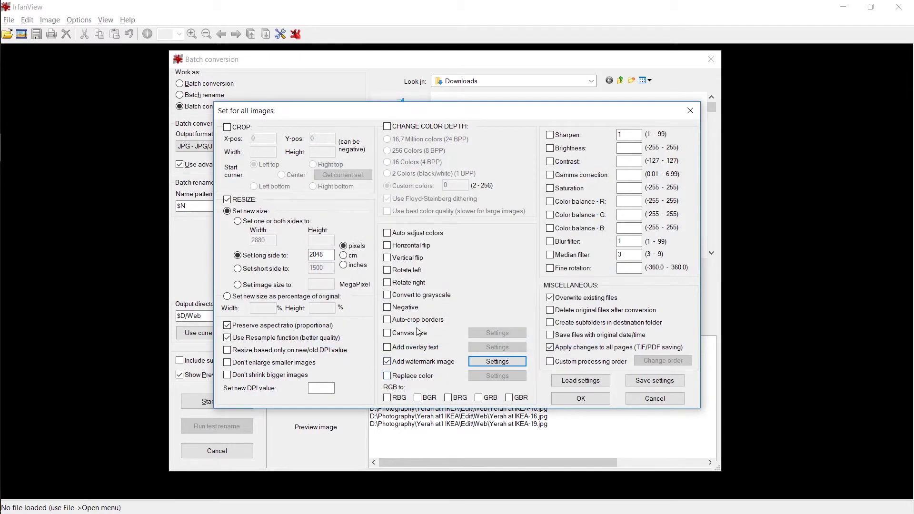
{"action": "left_click", "coordinate": [227, 199]}
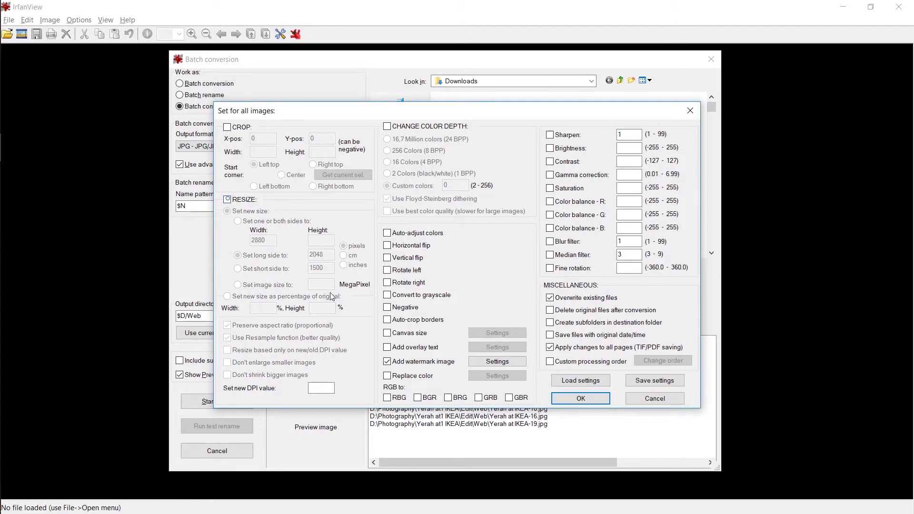
{"action": "key", "text": "alt+Tab"}
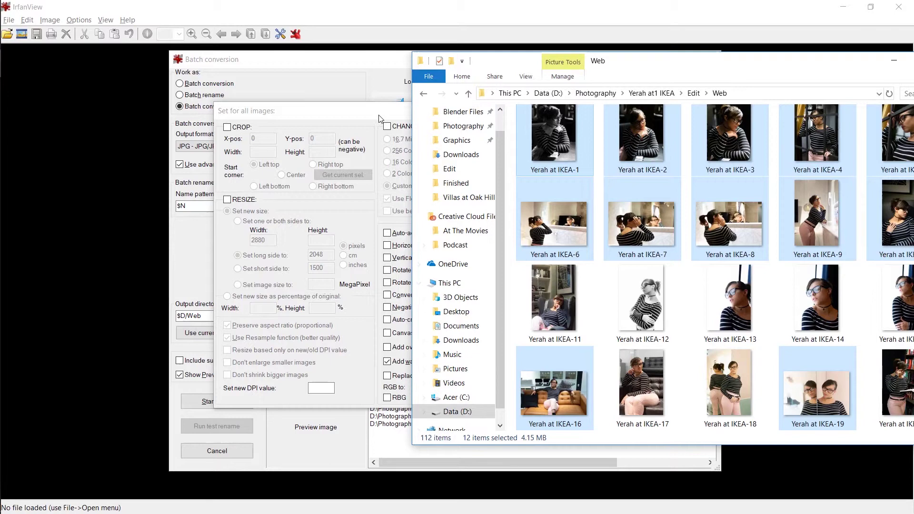
{"action": "key", "text": "alt+Tab"}
- Point the output directory to a Logo subfolder and run the batch on all 12 files
{"action": "left_click", "coordinate": [582, 398]}
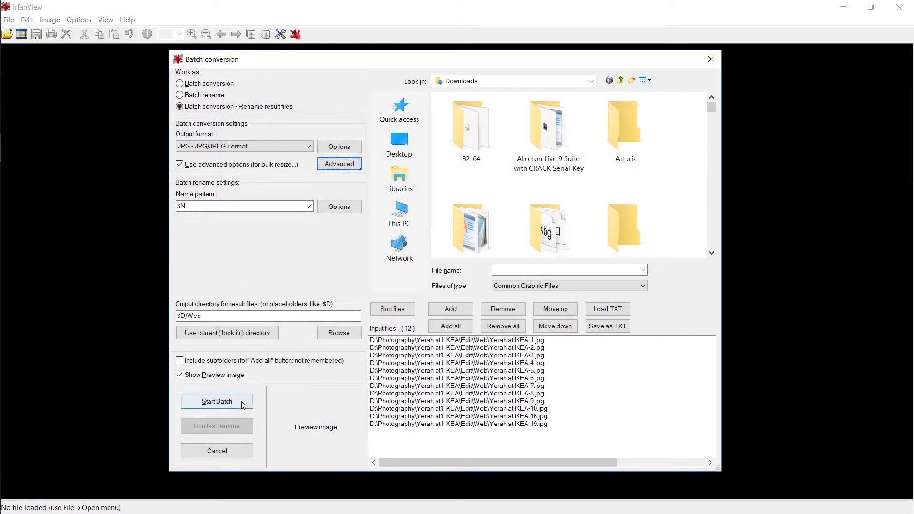
{"action": "left_click", "coordinate": [207, 316]}
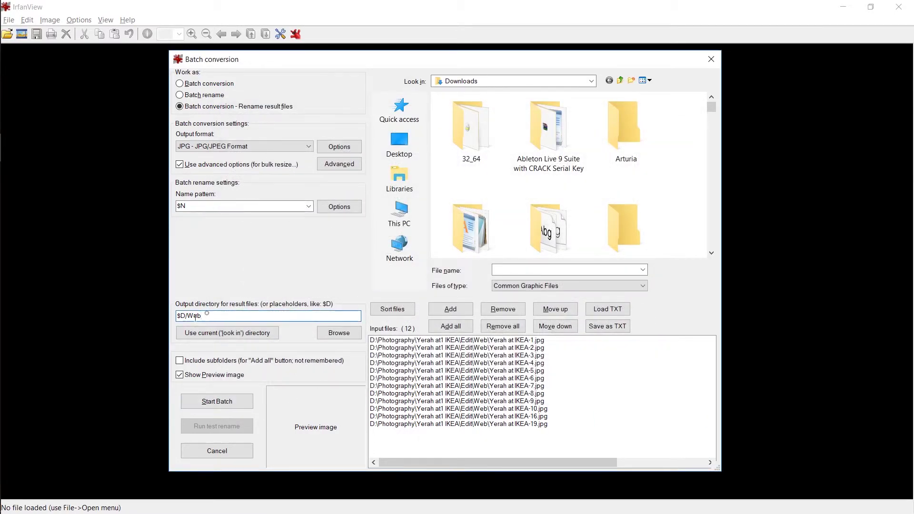
{"action": "double_click", "coordinate": [194, 317]}
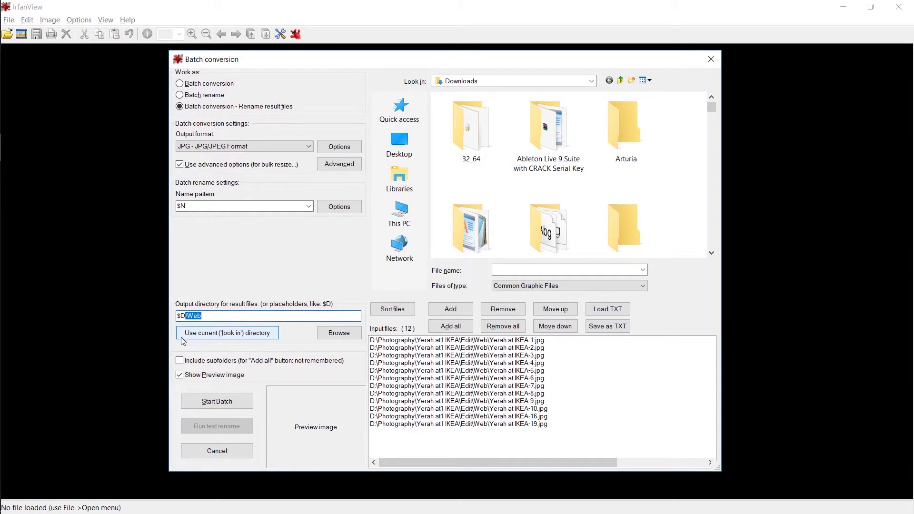
{"action": "type", "text": "\\"}
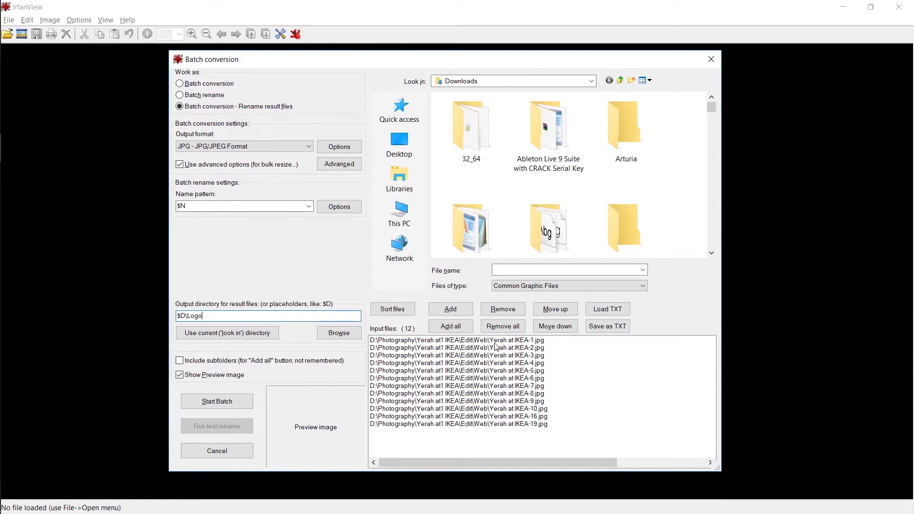
{"action": "left_click", "coordinate": [217, 401]}
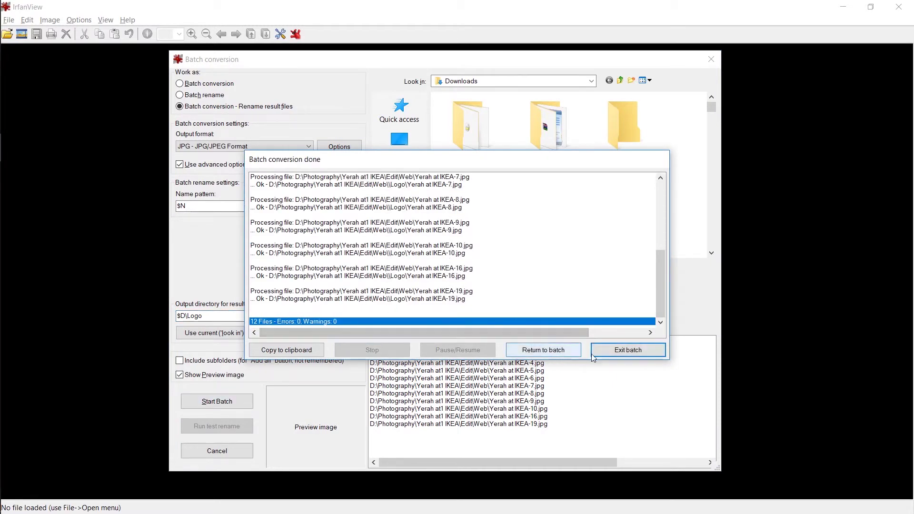
{"action": "left_click", "coordinate": [543, 350]}
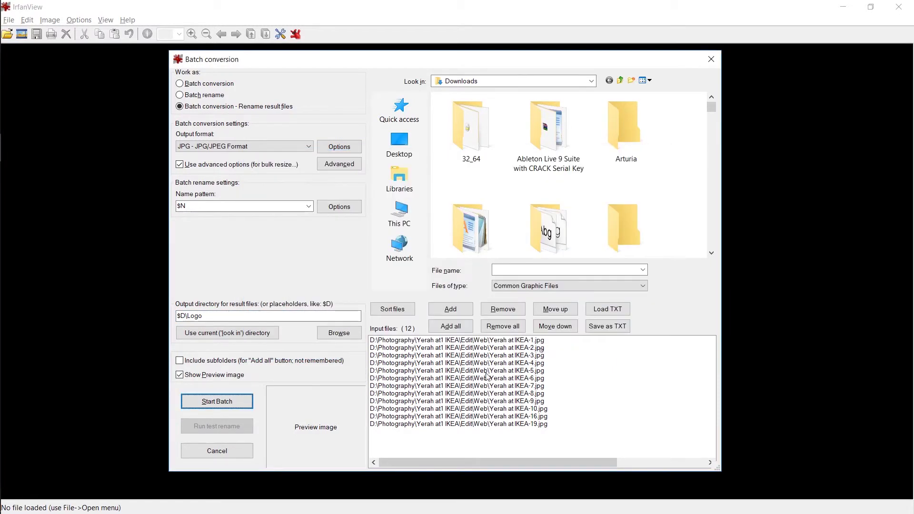
- Open the Logo folder in Explorer and view Yerah at IKEA-1 full-screen
{"action": "key", "text": "alt+Tab"}
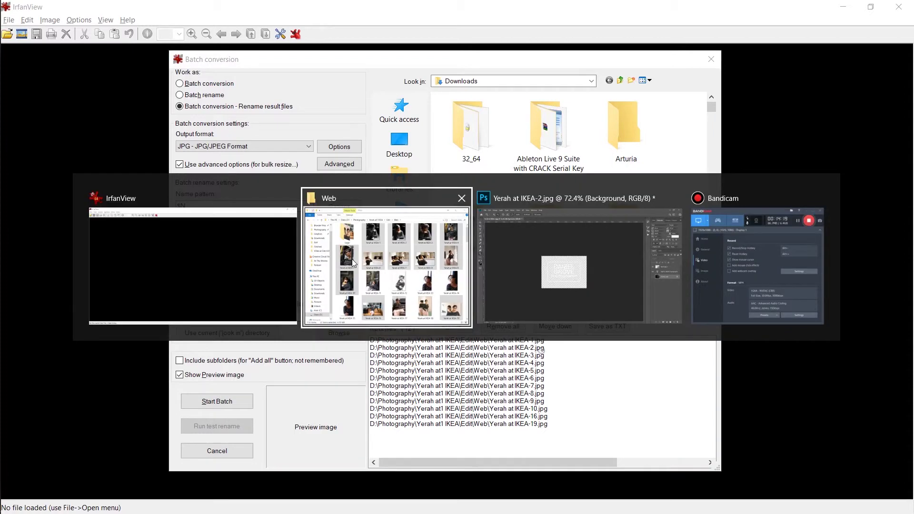
{"action": "left_click", "coordinate": [351, 256]}
{"action": "left_click_drag", "start_coordinate": [636, 67], "coordinate": [539, 76]}
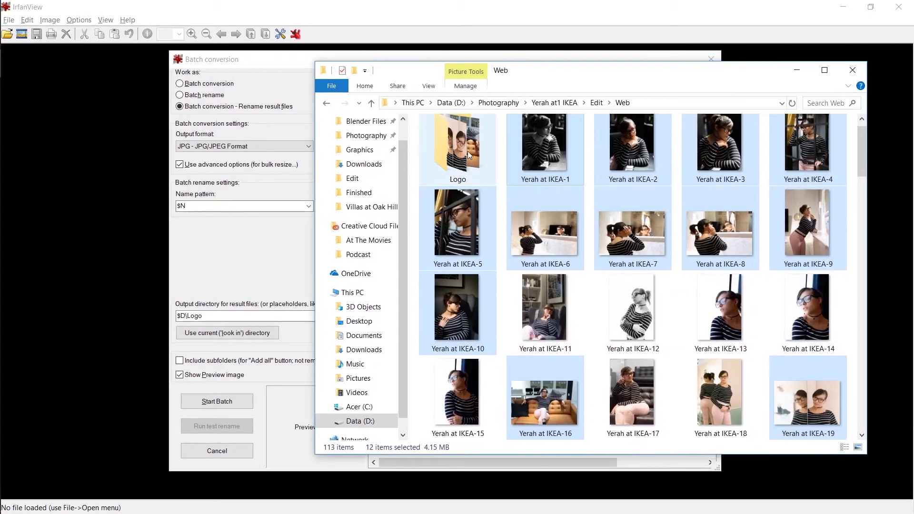
{"action": "double_click", "coordinate": [466, 149]}
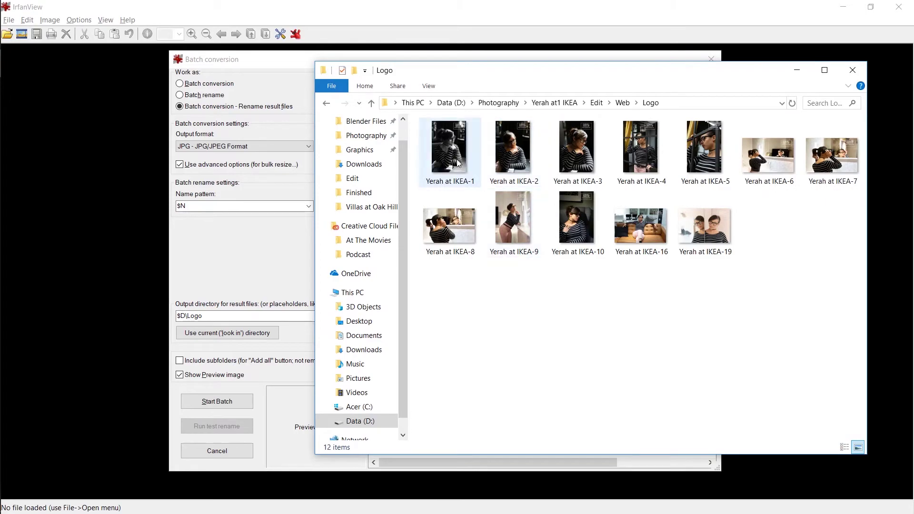
{"action": "left_click", "coordinate": [459, 165]}
{"action": "double_click", "coordinate": [458, 164]}
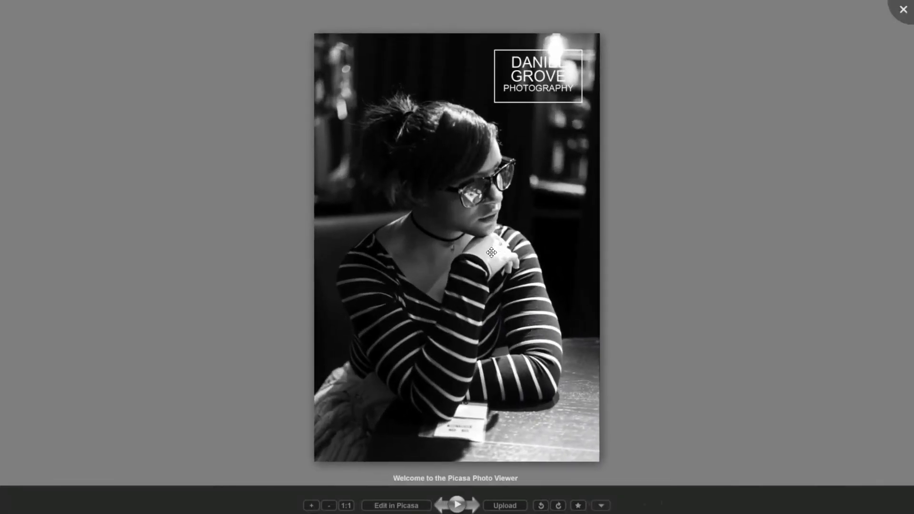
{"action": "scroll", "coordinate": [491, 253], "scroll_direction": "down", "scroll_amount": 3}
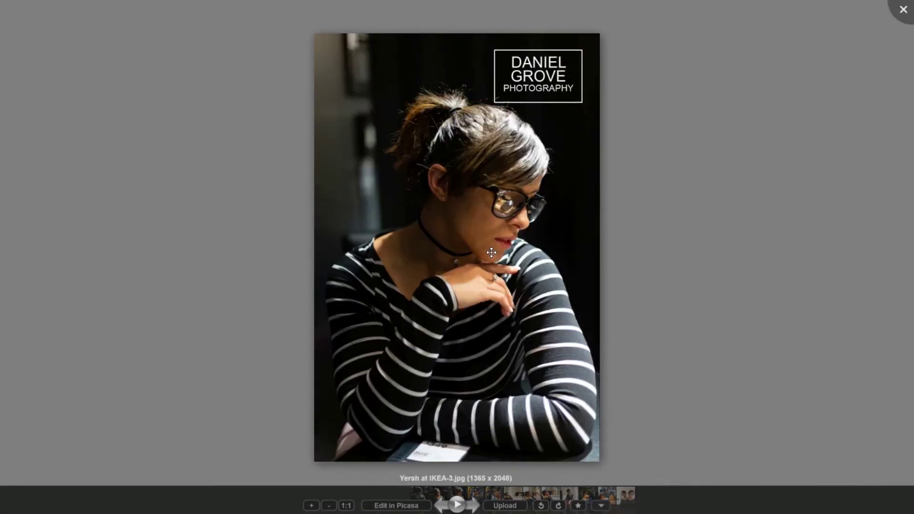
{"action": "scroll", "coordinate": [491, 252], "scroll_direction": "down", "scroll_amount": 1}
{"action": "scroll", "coordinate": [491, 252], "scroll_direction": "down", "scroll_amount": 1}
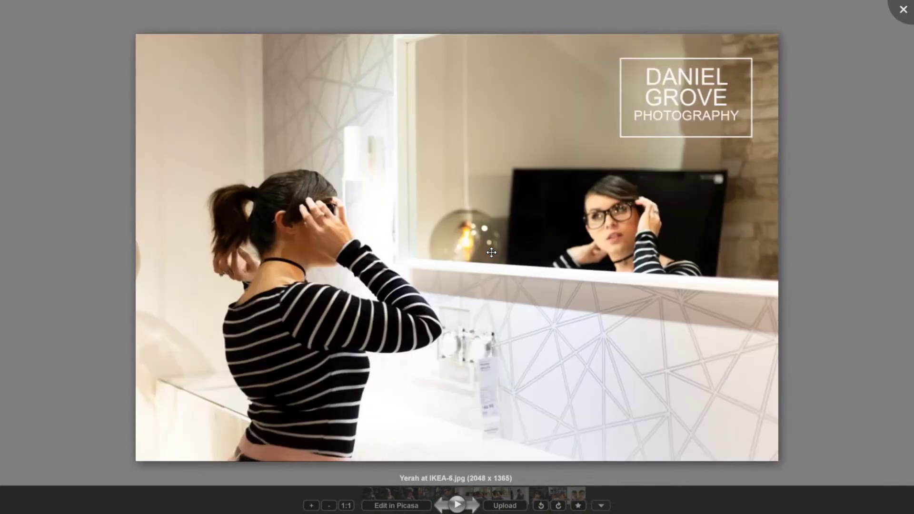
{"action": "scroll", "coordinate": [491, 252], "scroll_direction": "down", "scroll_amount": 1}
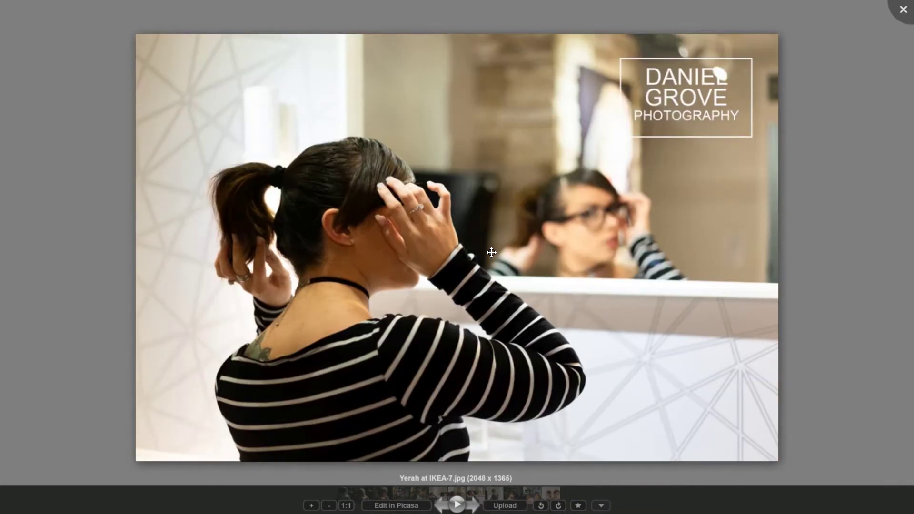
{"action": "scroll", "coordinate": [492, 252], "scroll_direction": "down", "scroll_amount": 1}
{"action": "scroll", "coordinate": [492, 253], "scroll_direction": "down", "scroll_amount": 1}
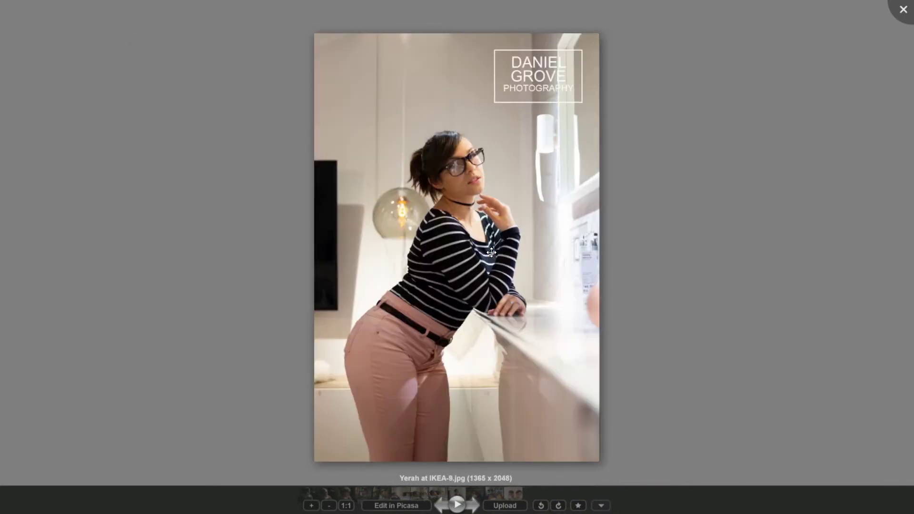
{"action": "scroll", "coordinate": [491, 252], "scroll_direction": "up", "scroll_amount": 1}
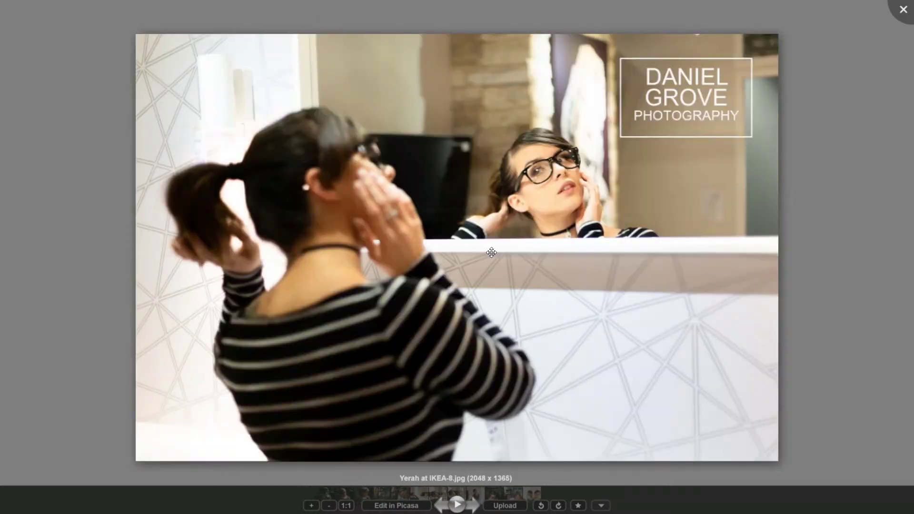
{"action": "scroll", "coordinate": [491, 252], "scroll_direction": "up", "scroll_amount": 1}
{"action": "scroll", "coordinate": [491, 251], "scroll_direction": "down", "scroll_amount": 1}
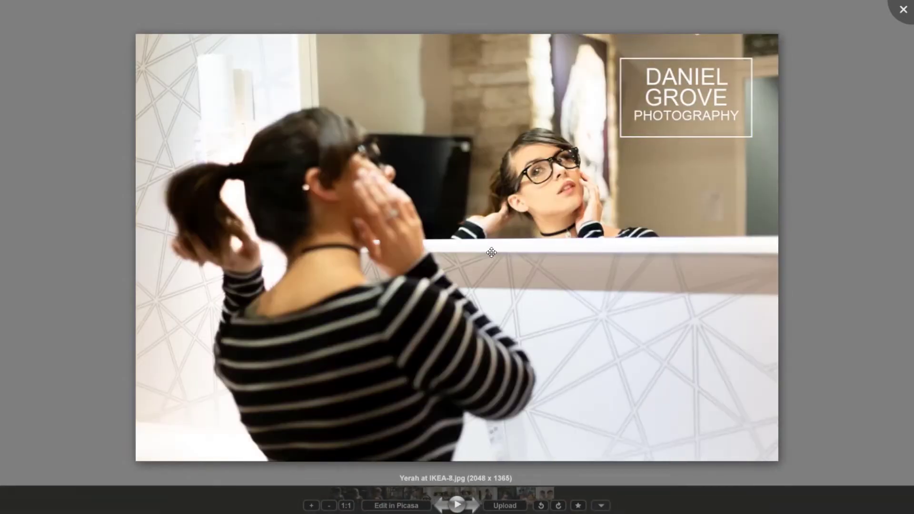
{"action": "scroll", "coordinate": [491, 252], "scroll_direction": "down", "scroll_amount": 1}
{"action": "scroll", "coordinate": [492, 252], "scroll_direction": "down", "scroll_amount": 1}
{"action": "scroll", "coordinate": [491, 253], "scroll_direction": "up", "scroll_amount": 1}
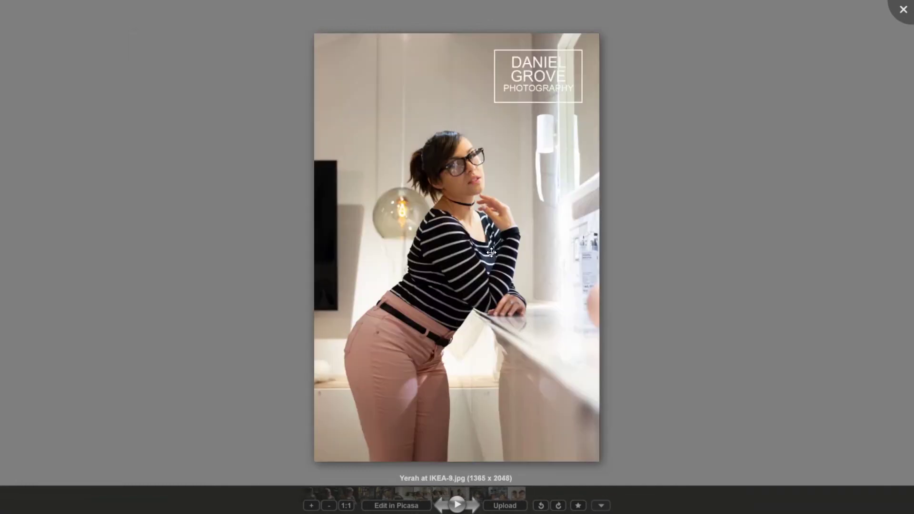
{"action": "scroll", "coordinate": [492, 252], "scroll_direction": "up", "scroll_amount": 1}
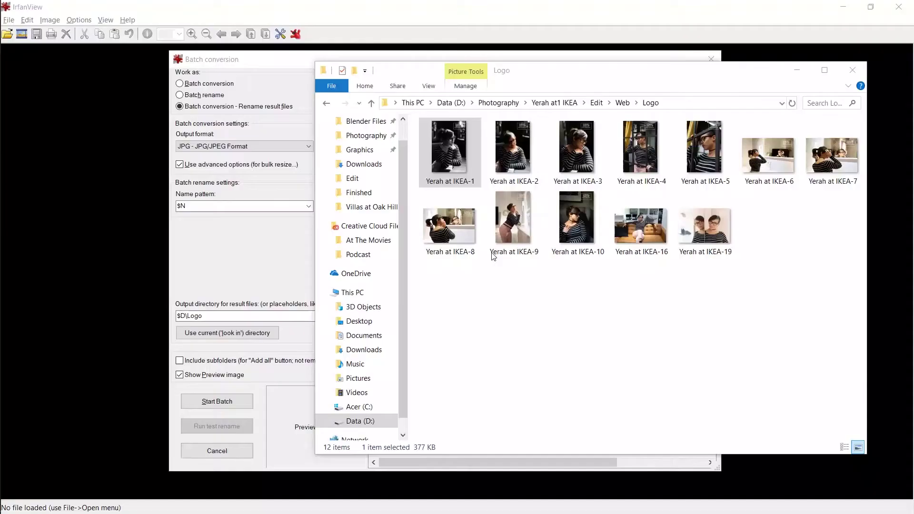
- Open the watermarked Yerah at IKEA-6 from the Logo folder in Photoshop
{"action": "key", "text": "alt+Tab"}
{"action": "left_click", "coordinate": [559, 200]}
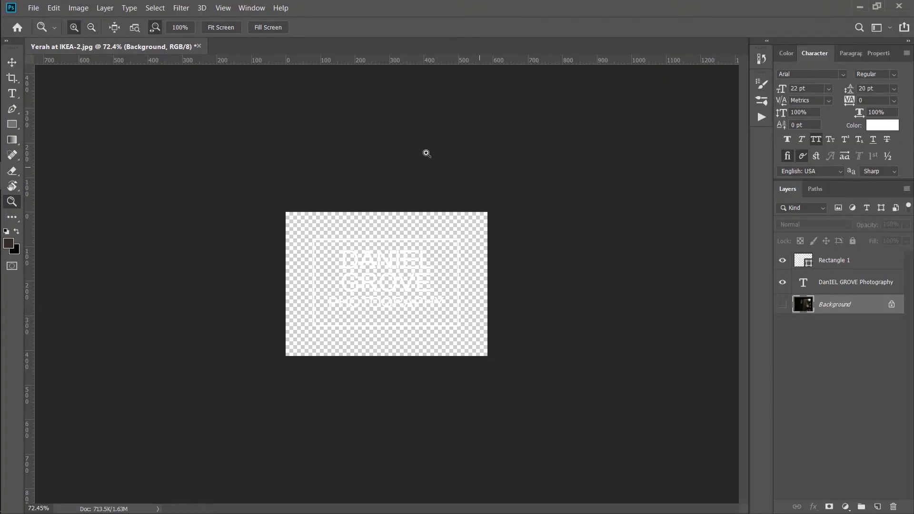
{"action": "key", "text": "alt+Tab"}
{"action": "left_click", "coordinate": [769, 150]}
{"action": "double_click", "coordinate": [779, 163]}
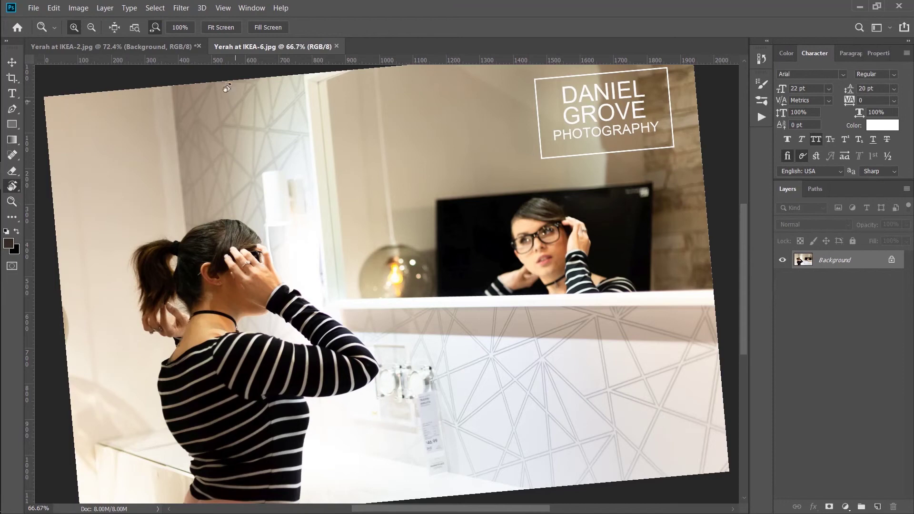
- Reset the canvas rotation to upright, then return to the Logo folder
{"action": "key", "text": "r"}
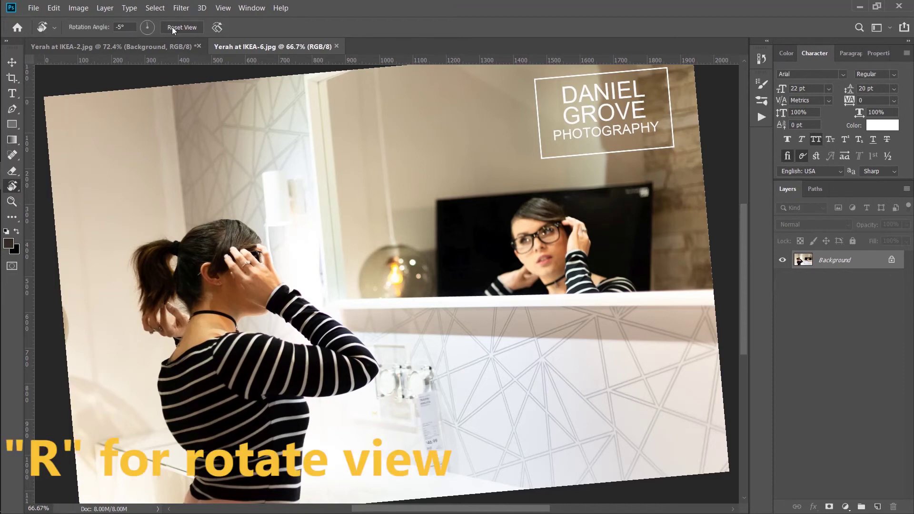
{"action": "left_click", "coordinate": [172, 27]}
{"action": "key", "text": "z"}
{"action": "scroll", "coordinate": [286, 171], "scroll_direction": "down", "scroll_amount": 1}
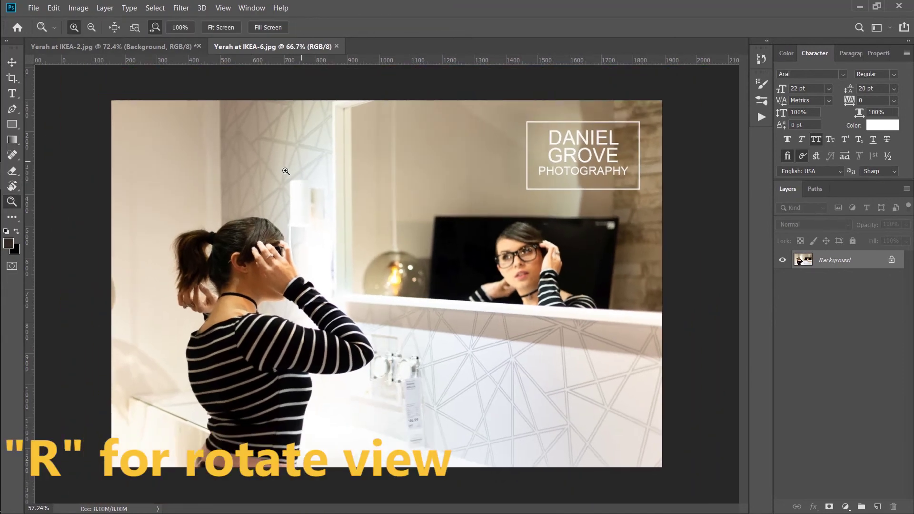
{"action": "scroll", "coordinate": [286, 172], "scroll_direction": "down", "scroll_amount": 1}
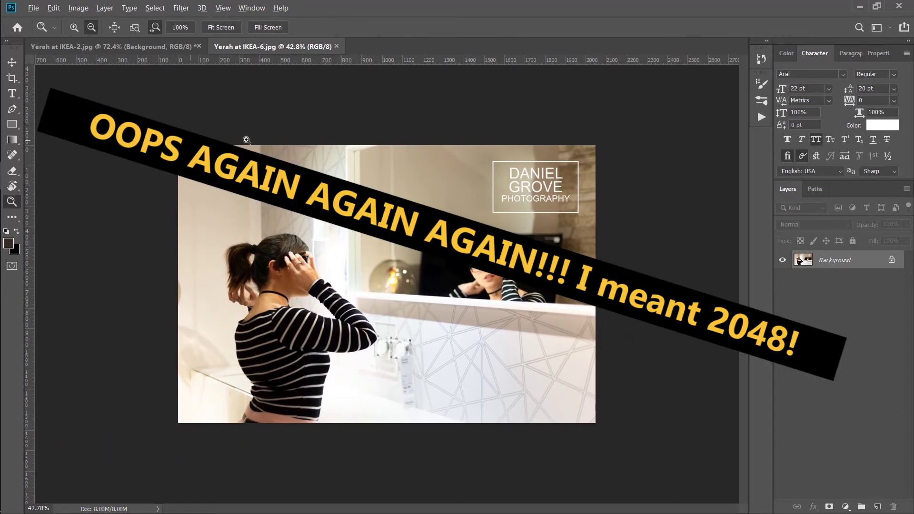
{"action": "key", "text": "alt+Tab"}
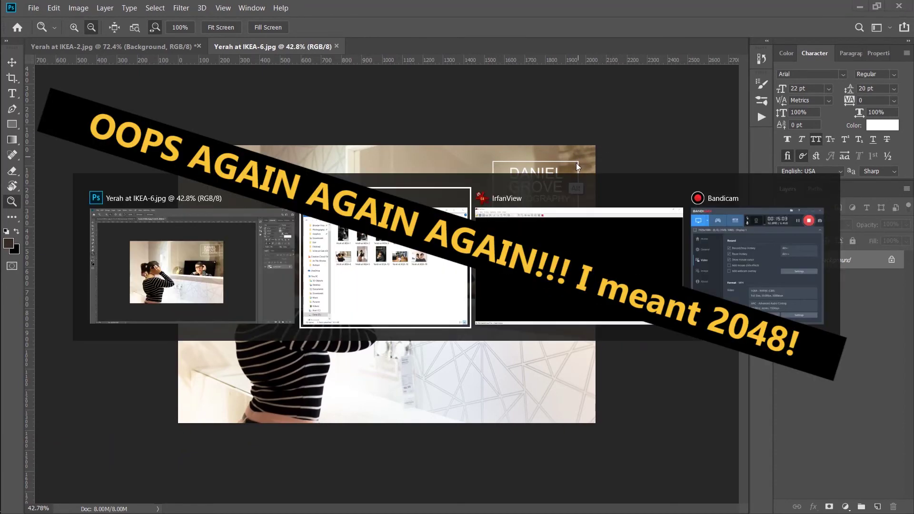
- Place Yerah at IKEA-4 onto the IKEA-6 canvas at 100% width and height
{"action": "left_click", "coordinate": [641, 152]}
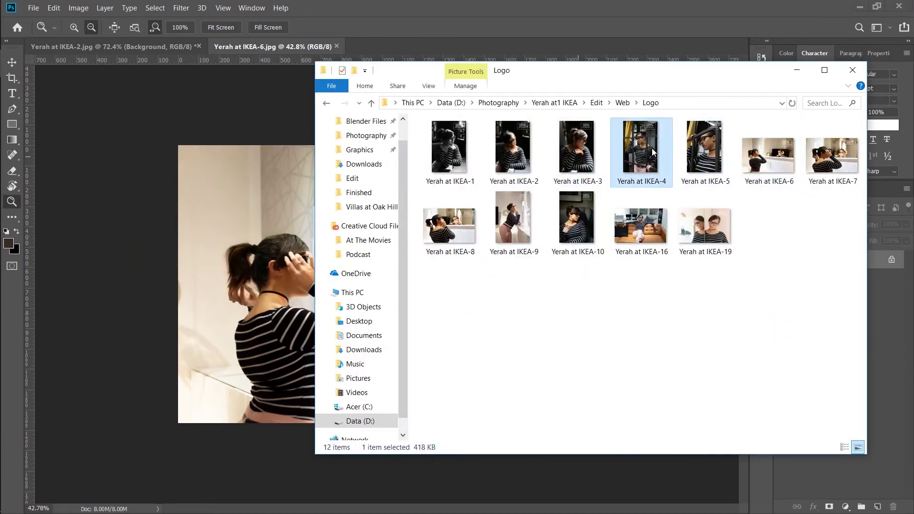
{"action": "key", "text": "alt+Tab"}
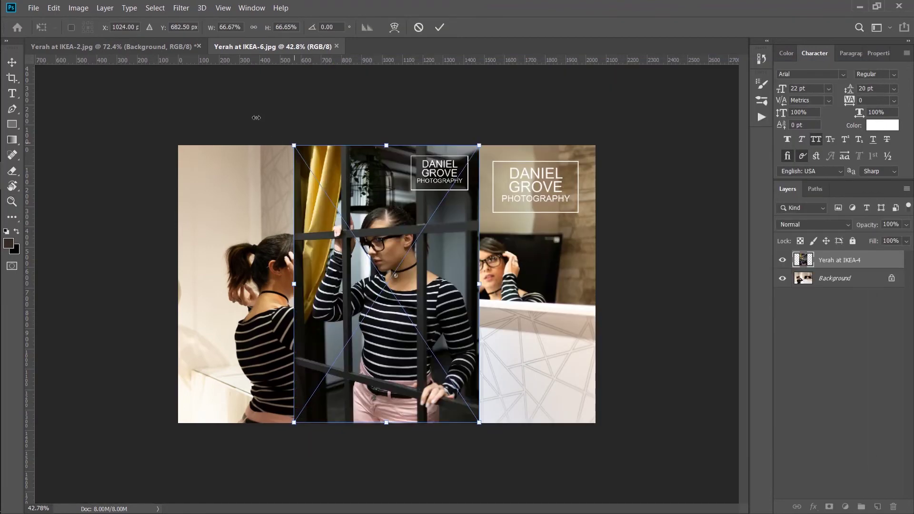
{"action": "left_click", "coordinate": [228, 27]}
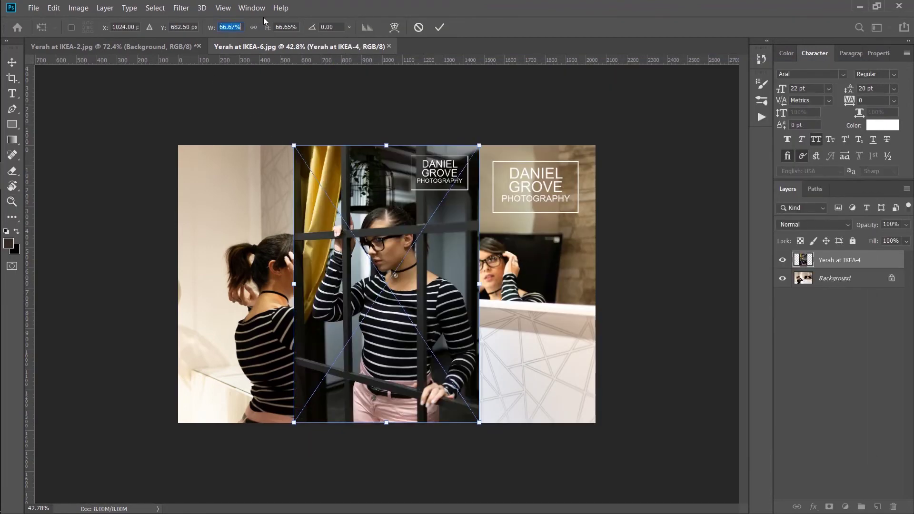
{"action": "type", "text": "100"}
{"action": "key", "text": "Tab"}
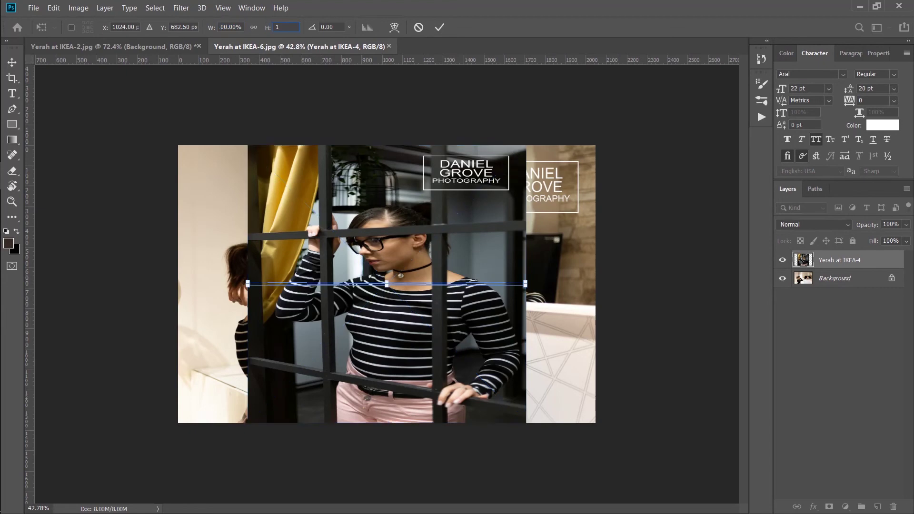
{"action": "type", "text": "100"}
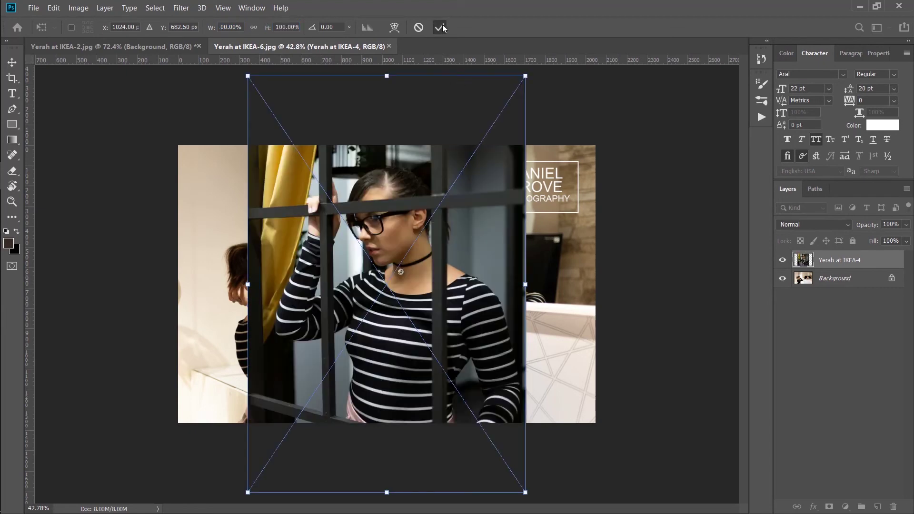
{"action": "left_click", "coordinate": [439, 28]}
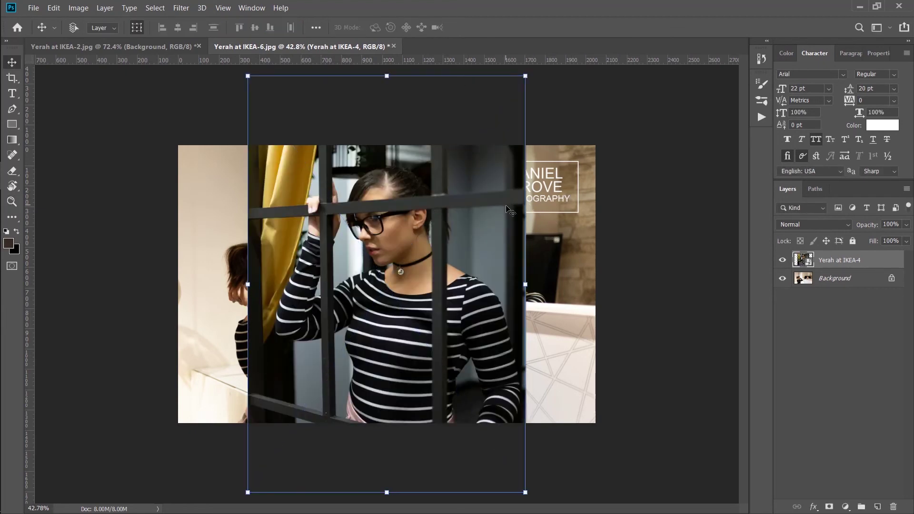
- Set the placed layer to 50% opacity, align it, and zoom in on the watermarks
{"action": "key", "text": "5"}
{"action": "mouse_move", "coordinate": [508, 209]}
{"action": "left_mouse_down"}
{"action": "mouse_move", "coordinate": [470, 204]}
{"action": "mouse_move", "coordinate": [511, 244]}
{"action": "left_mouse_up"}
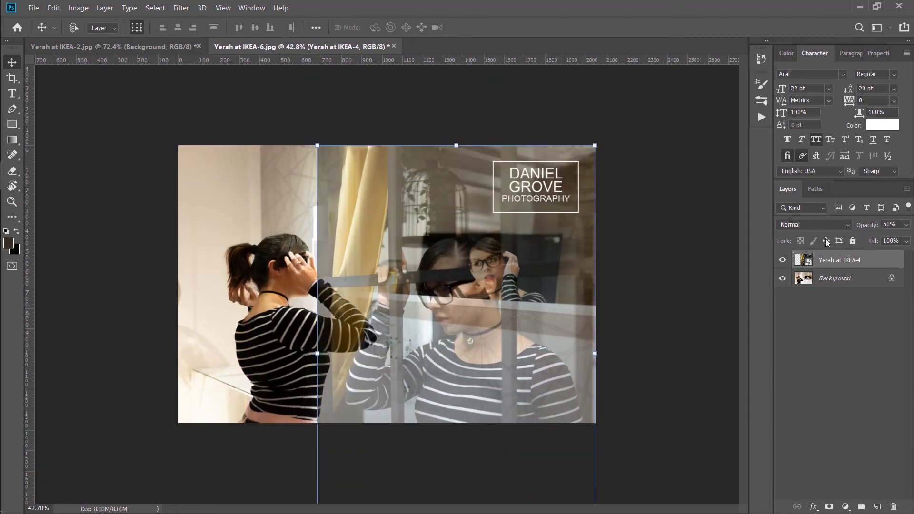
{"action": "key", "text": "z"}
{"action": "left_click_drag", "start_coordinate": [535, 186], "coordinate": [560, 190]}
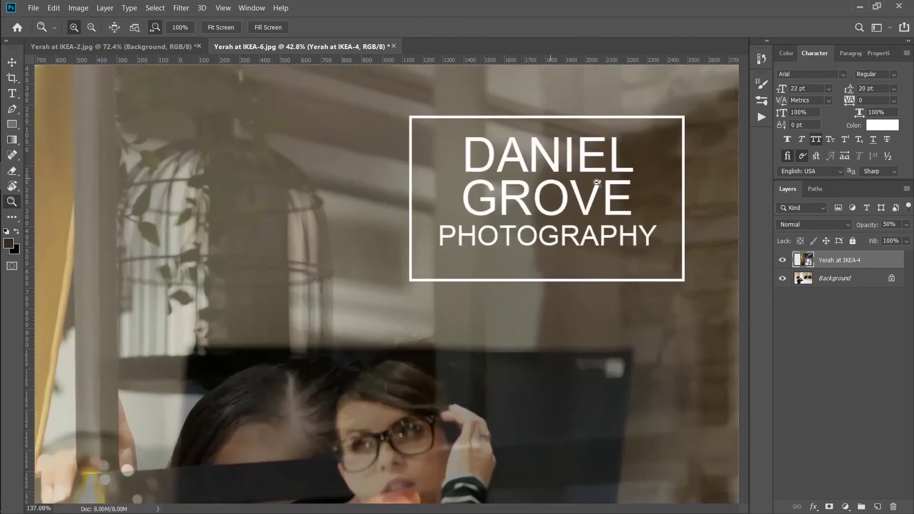
{"action": "key", "text": "alt+Tab"}
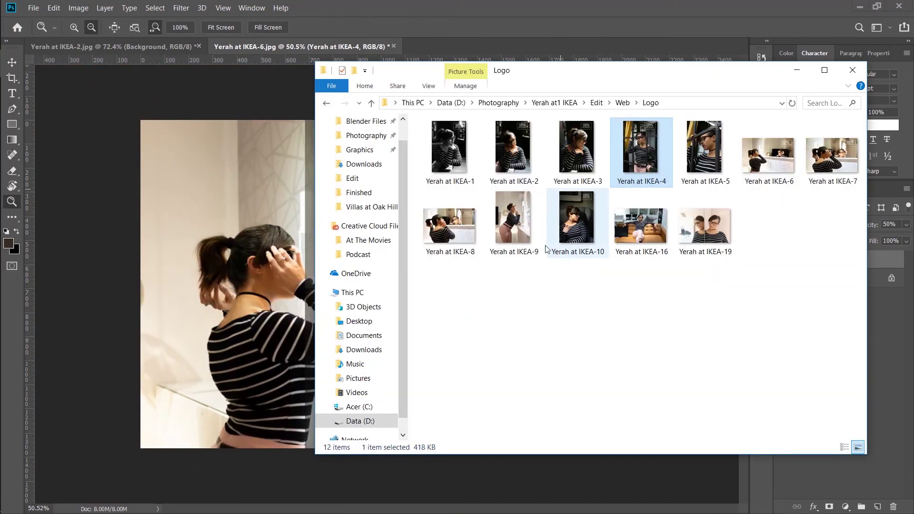